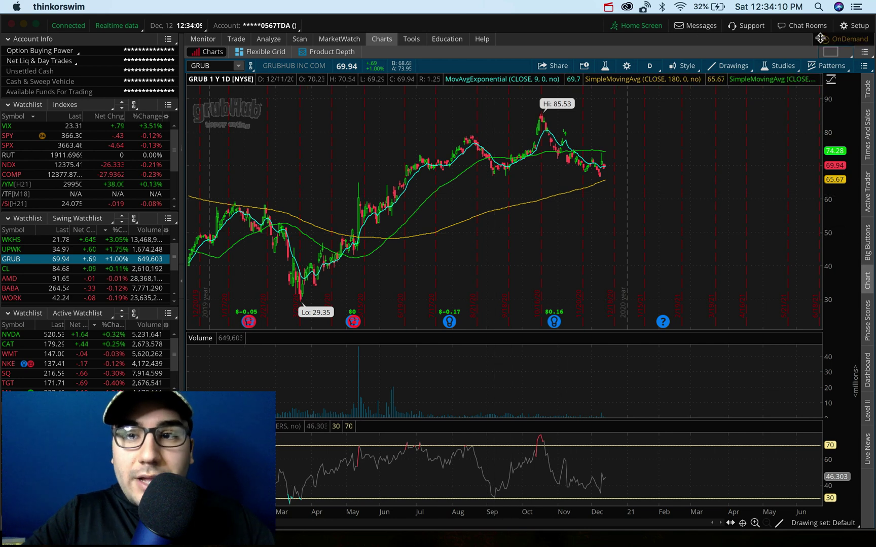
Split the charts area into two side-by-side chart panes.
{"action": "left_click", "coordinate": [838, 53]}
{"action": "left_click", "coordinate": [784, 74]}
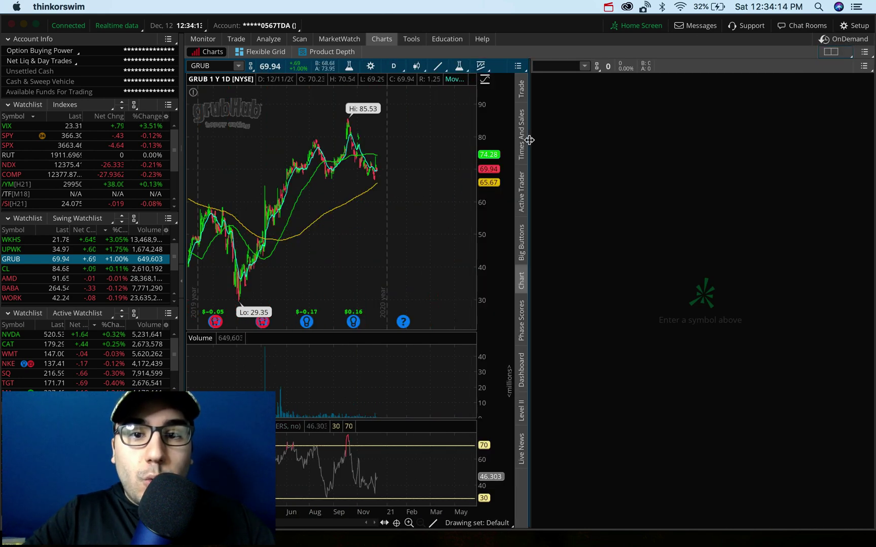
{"action": "left_click_drag", "start_coordinate": [529, 140], "coordinate": [503, 138]}
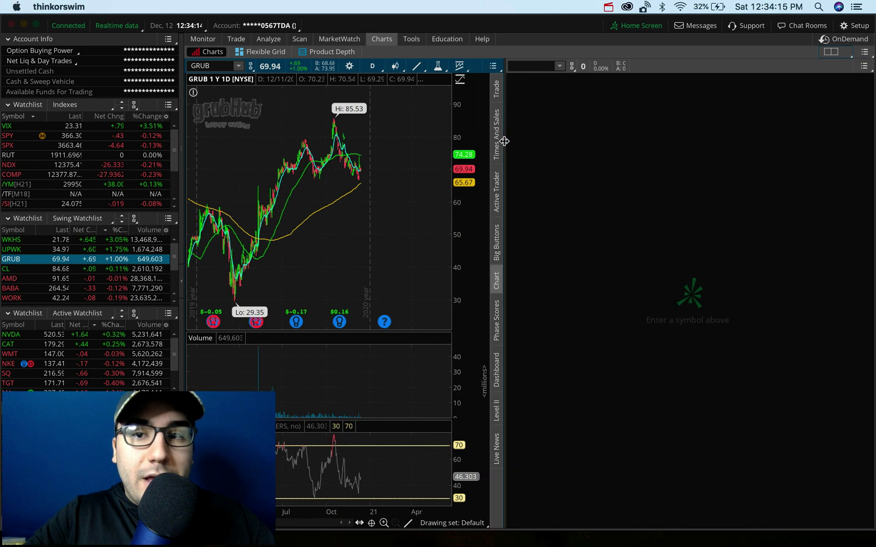
{"action": "left_click", "coordinate": [831, 51]}
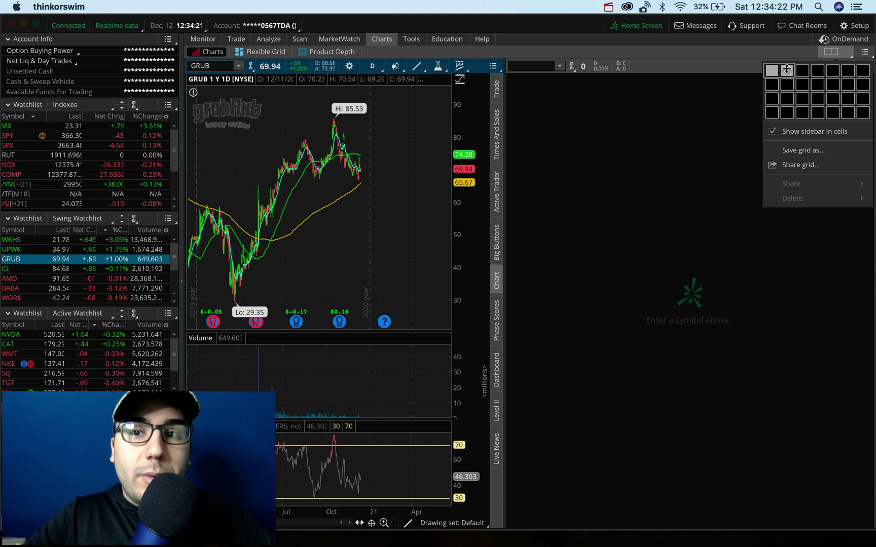
{"action": "left_click", "coordinate": [787, 71]}
Load GRUB in the right pane and widen it to fill most of the window.
{"action": "left_click", "coordinate": [558, 66]}
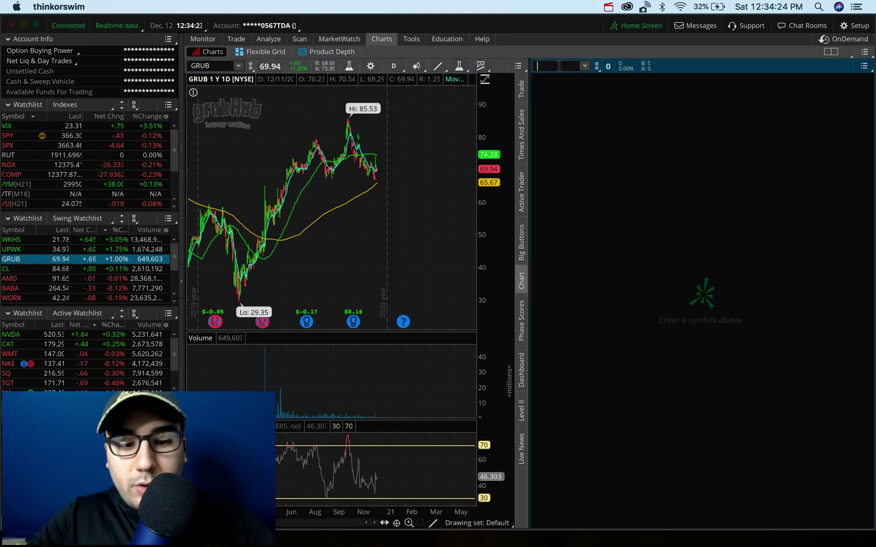
{"action": "type", "text": "GRUB"}
{"action": "key", "text": "Return"}
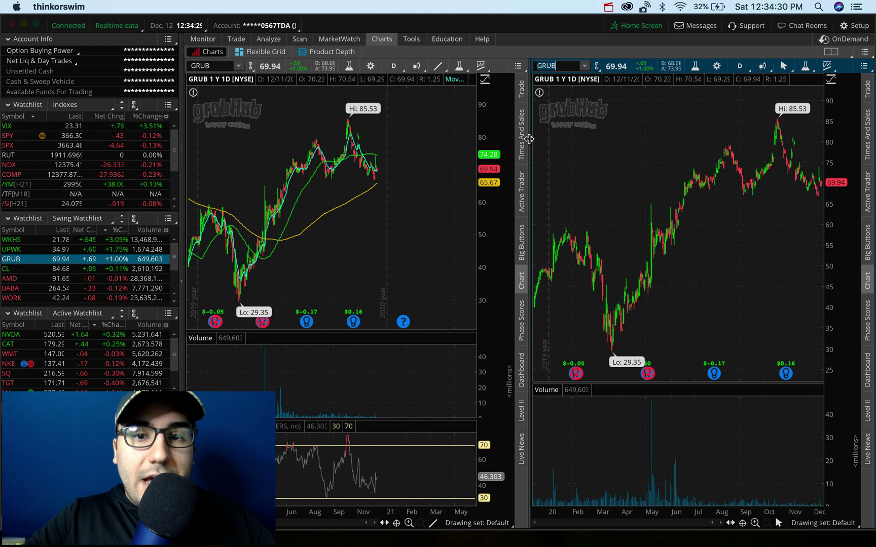
{"action": "left_click_drag", "start_coordinate": [529, 139], "coordinate": [253, 146]}
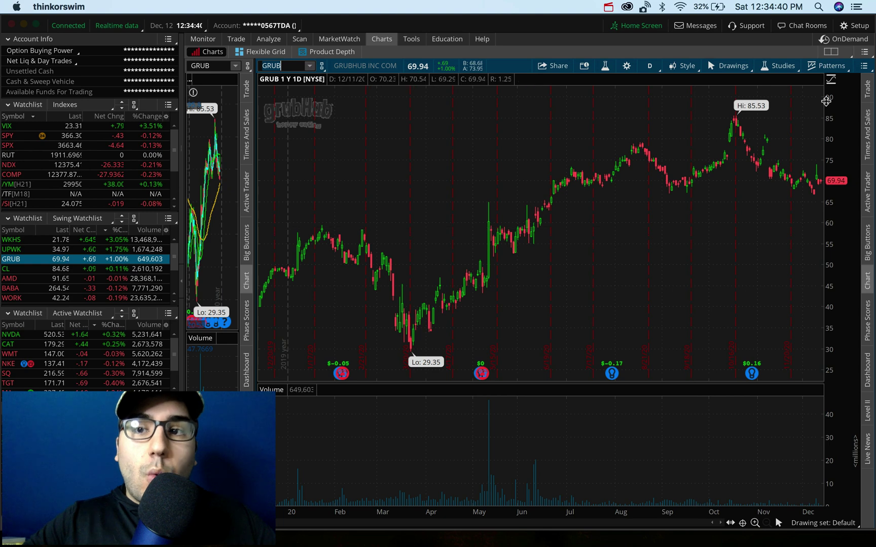
Open Edit Studies and Strategies for the GRUB chart and browse the study list.
{"action": "left_click", "coordinate": [778, 68]}
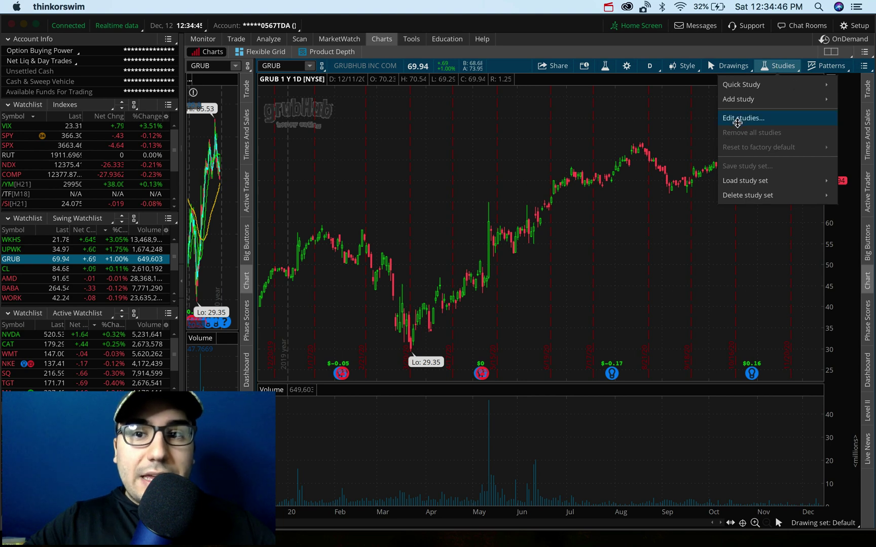
{"action": "left_click", "coordinate": [738, 119]}
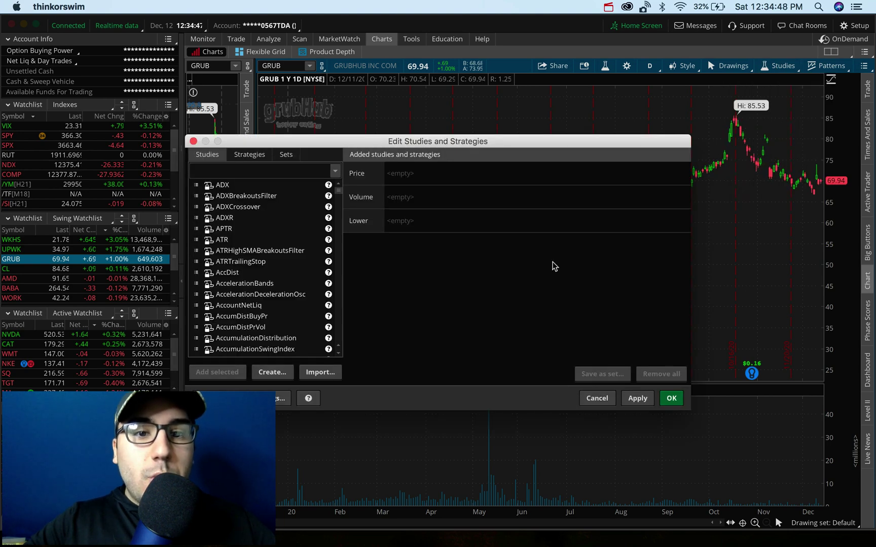
{"action": "scroll", "coordinate": [256, 304], "scroll_direction": "down", "scroll_amount": 20}
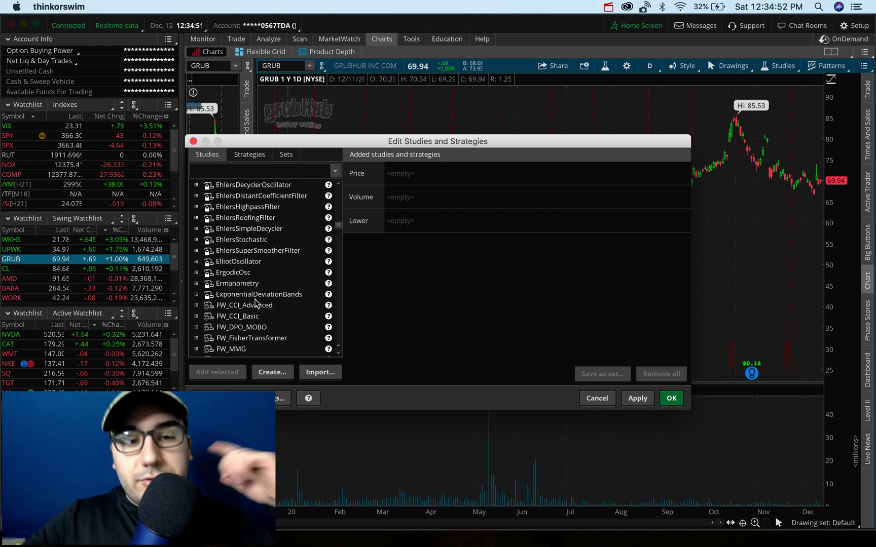
{"action": "scroll", "coordinate": [256, 303], "scroll_direction": "down", "scroll_amount": 20}
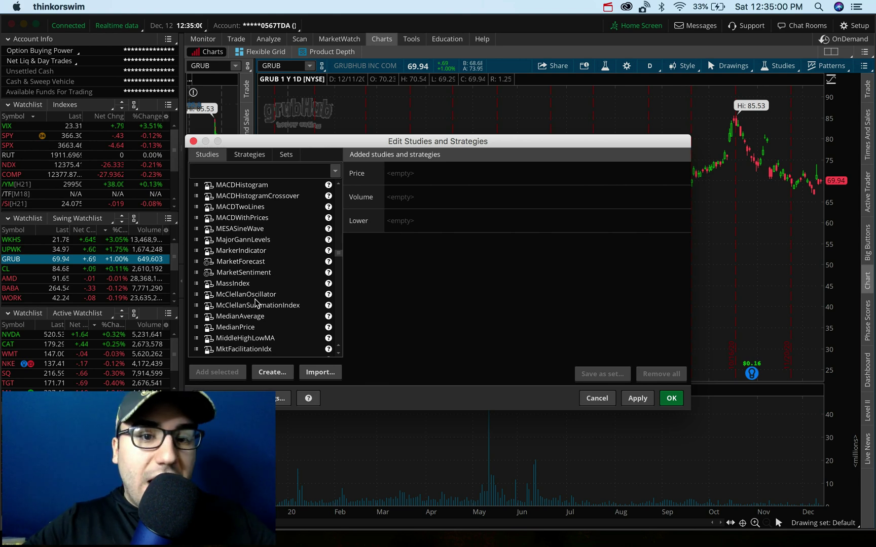
{"action": "scroll", "coordinate": [270, 269], "scroll_direction": "up", "scroll_amount": 20}
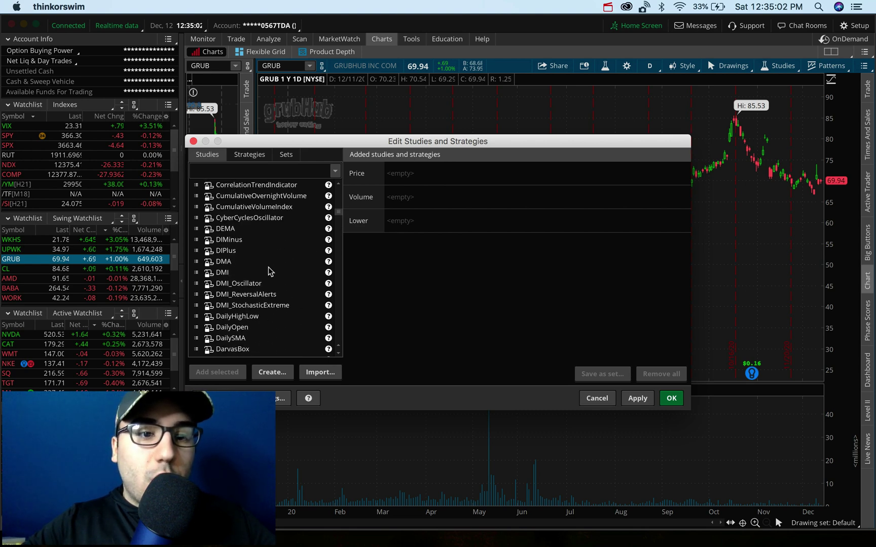
Search 'simpl' and add a SimpleMovingAvg study to the price chart.
{"action": "left_click", "coordinate": [280, 171]}
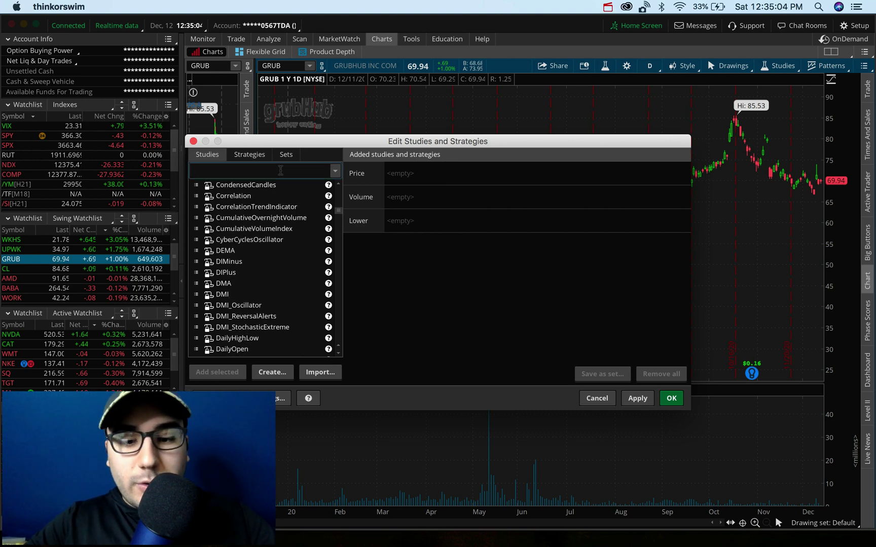
{"action": "type", "text": "simpl"}
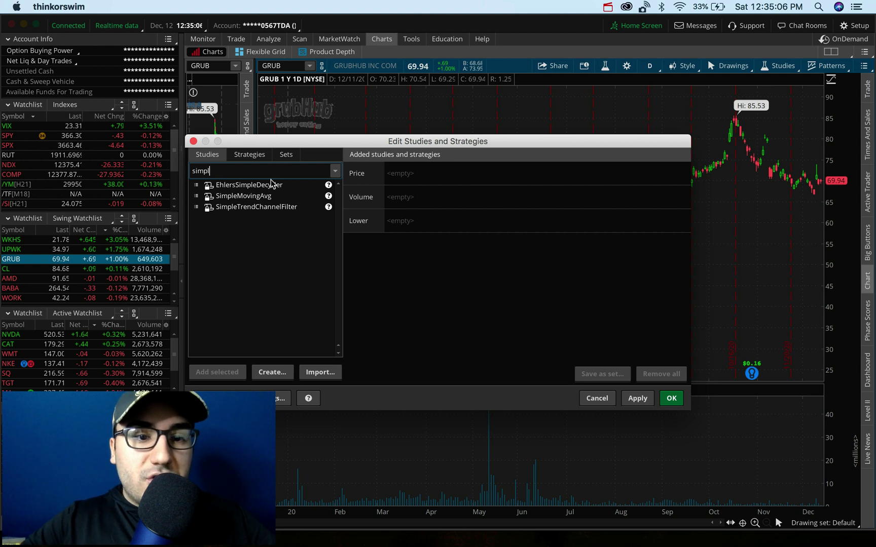
{"action": "left_click", "coordinate": [264, 185]}
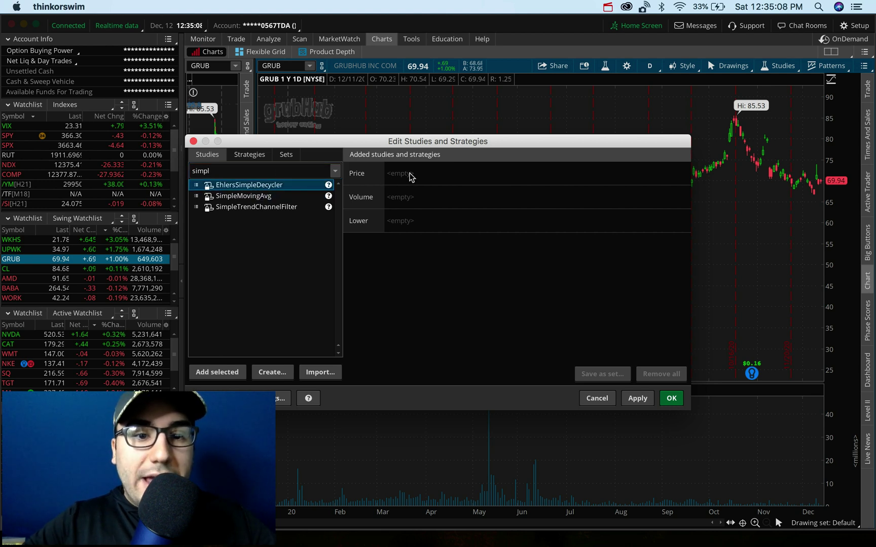
{"action": "left_click", "coordinate": [278, 197]}
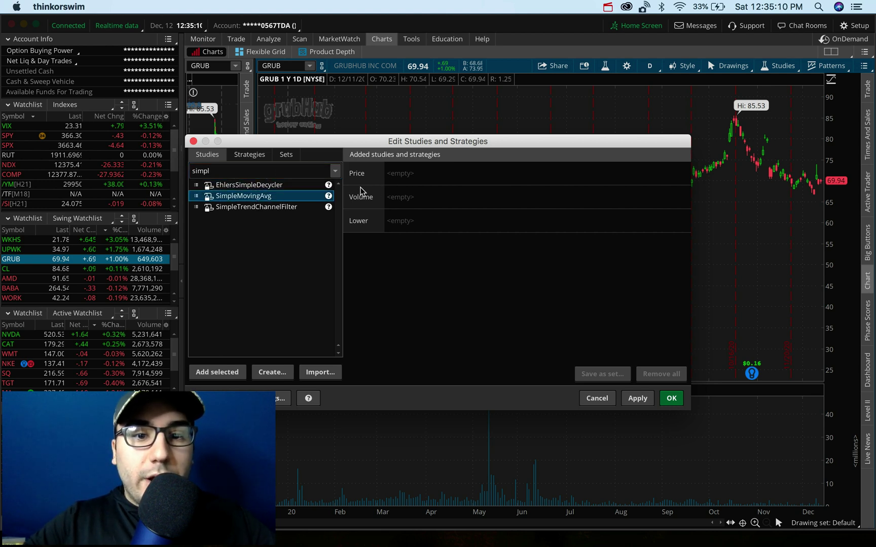
{"action": "key", "text": "Up"}
{"action": "left_click", "coordinate": [255, 198]}
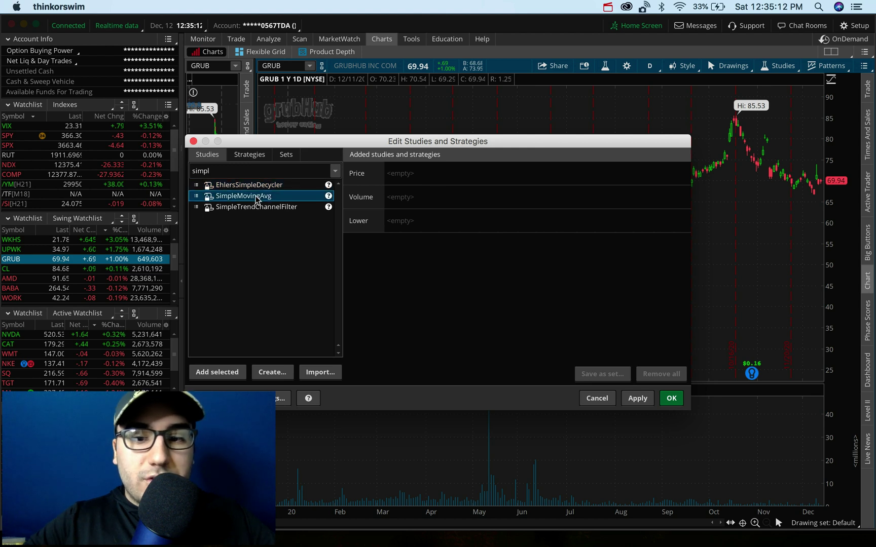
{"action": "left_click", "coordinate": [639, 399]}
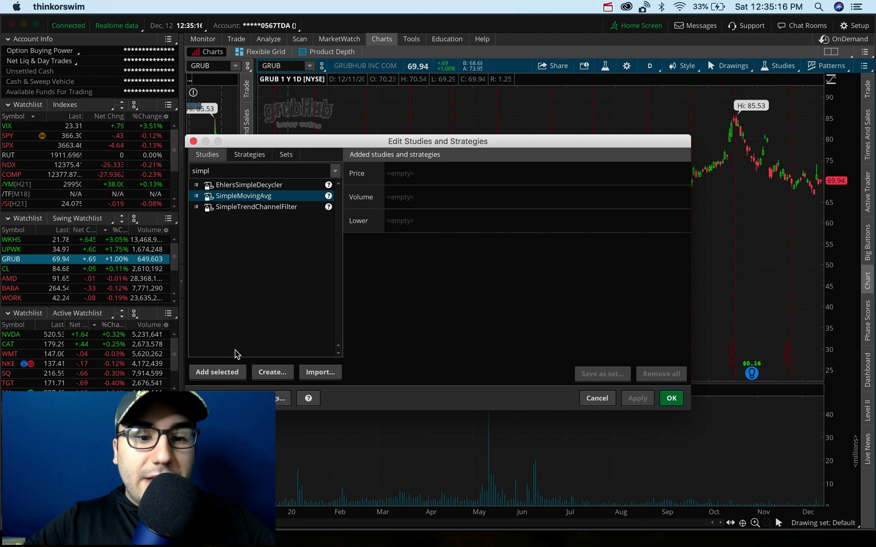
{"action": "left_click", "coordinate": [229, 372]}
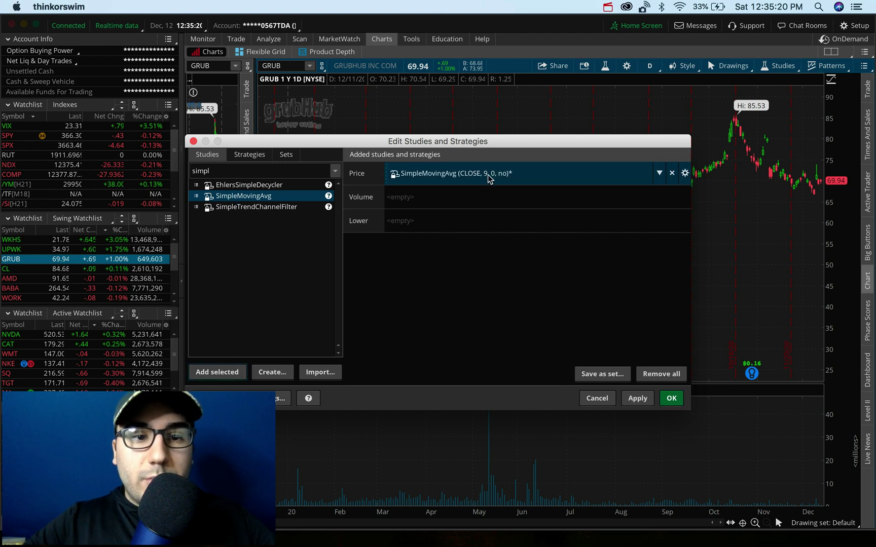
Add a second SimpleMovingAvg and, via search 'expo', a MovAvgExponential study.
{"action": "double_click", "coordinate": [246, 171]}
{"action": "left_click", "coordinate": [252, 206]}
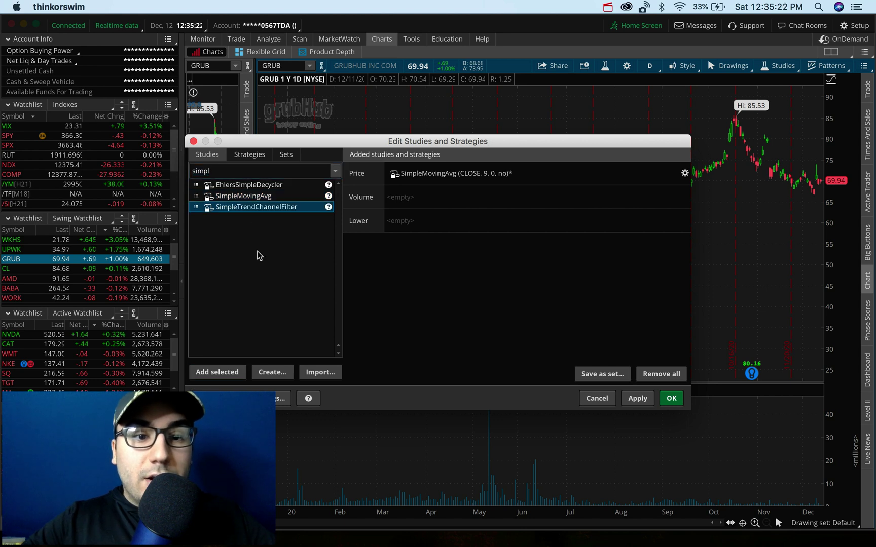
{"action": "left_click", "coordinate": [253, 197]}
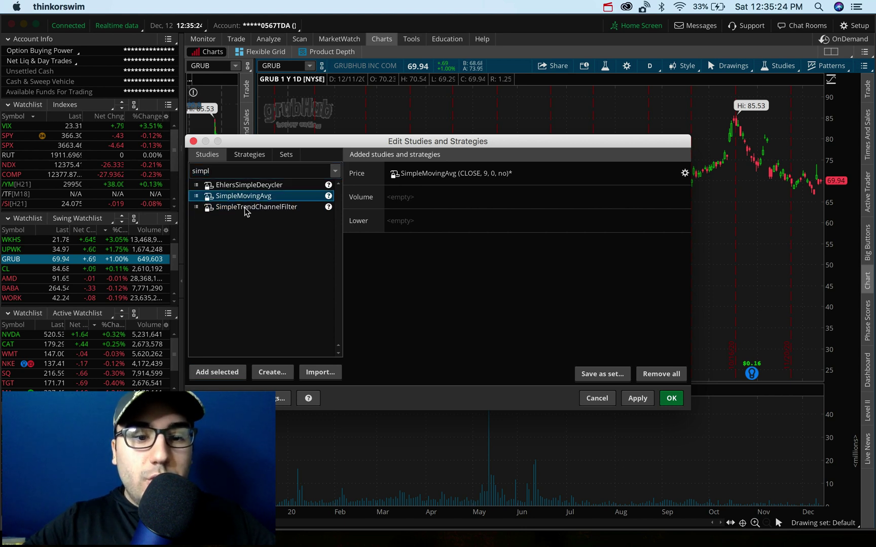
{"action": "left_click", "coordinate": [222, 372]}
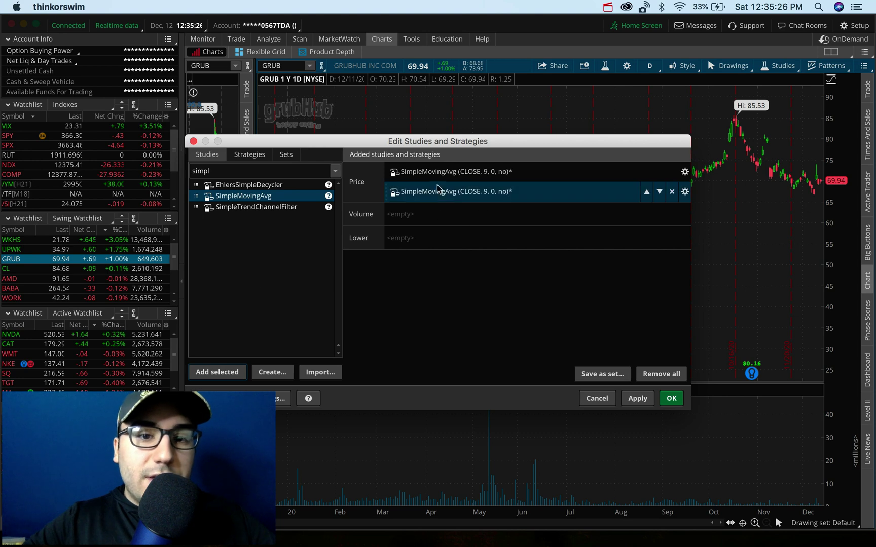
{"action": "double_click", "coordinate": [240, 173]}
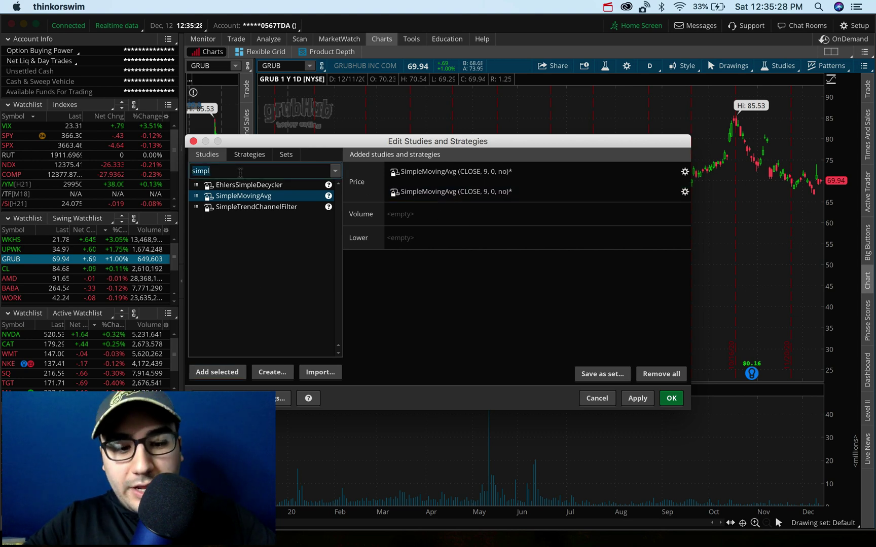
{"action": "type", "text": "expo"}
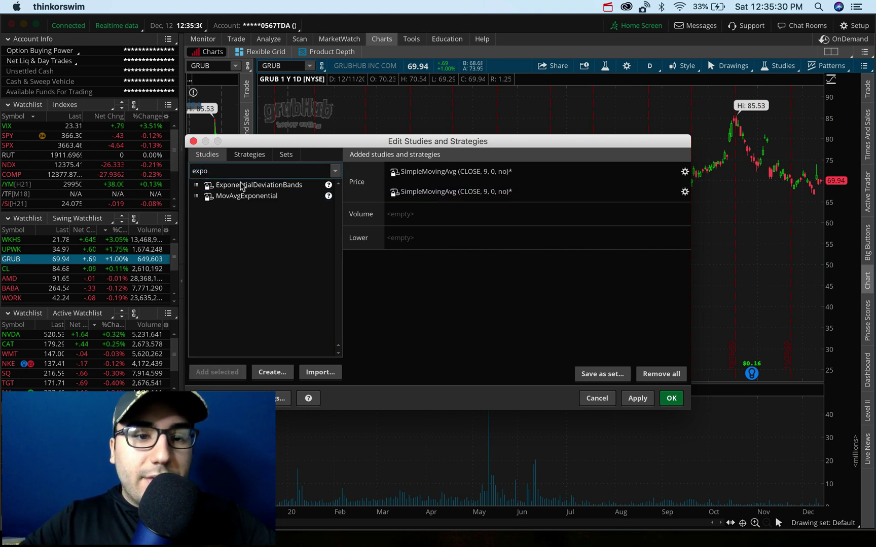
{"action": "double_click", "coordinate": [243, 201]}
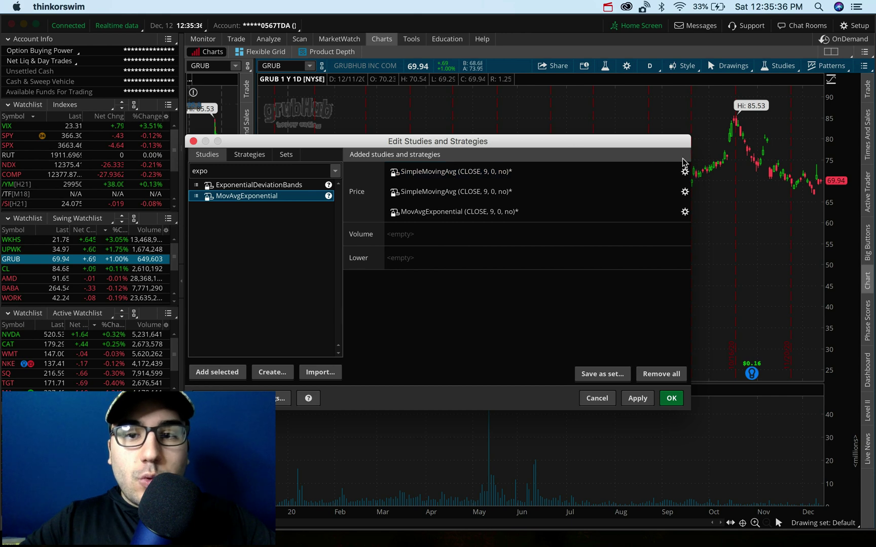
{"action": "left_click", "coordinate": [685, 172]}
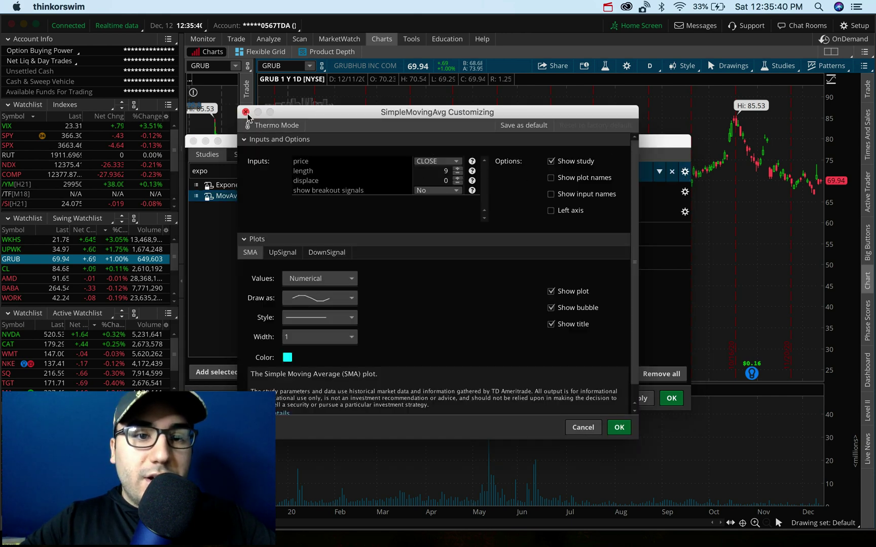
Set the two SimpleMovingAvg lengths to 180 and 50.
{"action": "left_click", "coordinate": [245, 111]}
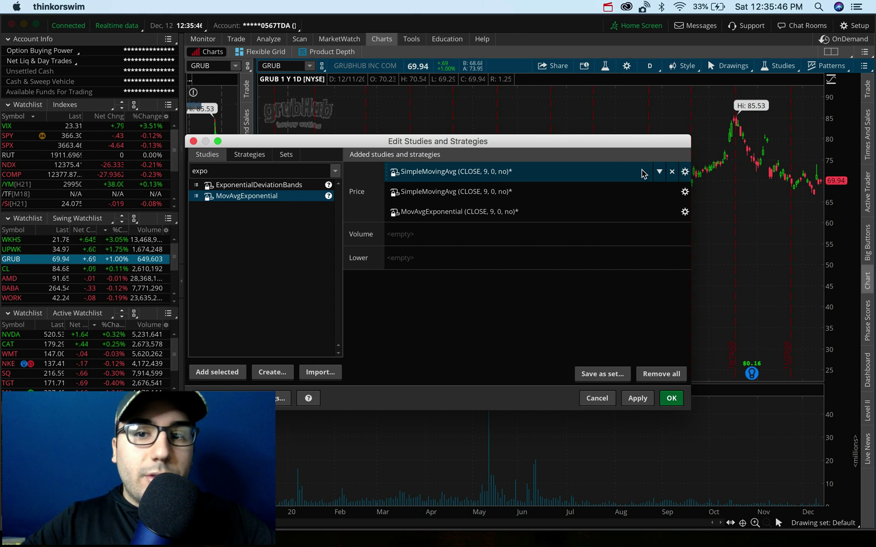
{"action": "left_click", "coordinate": [685, 171]}
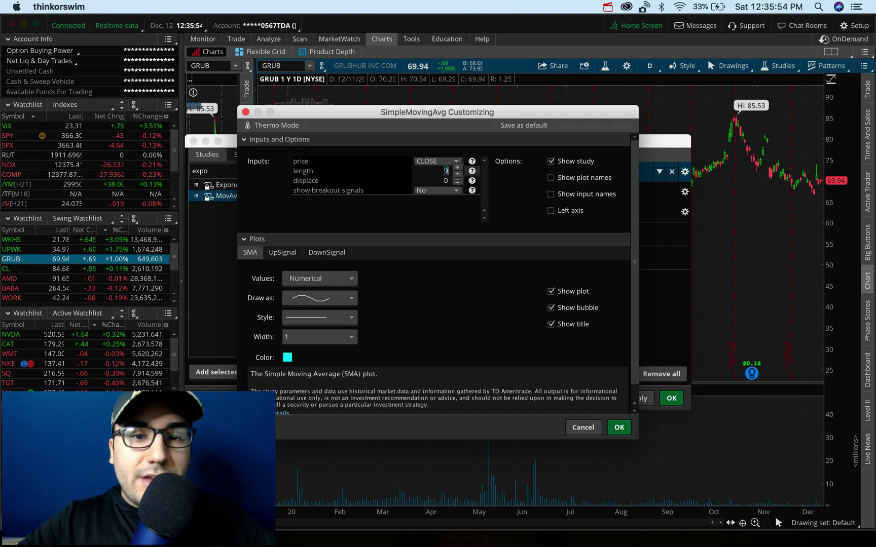
{"action": "type", "text": "0"}
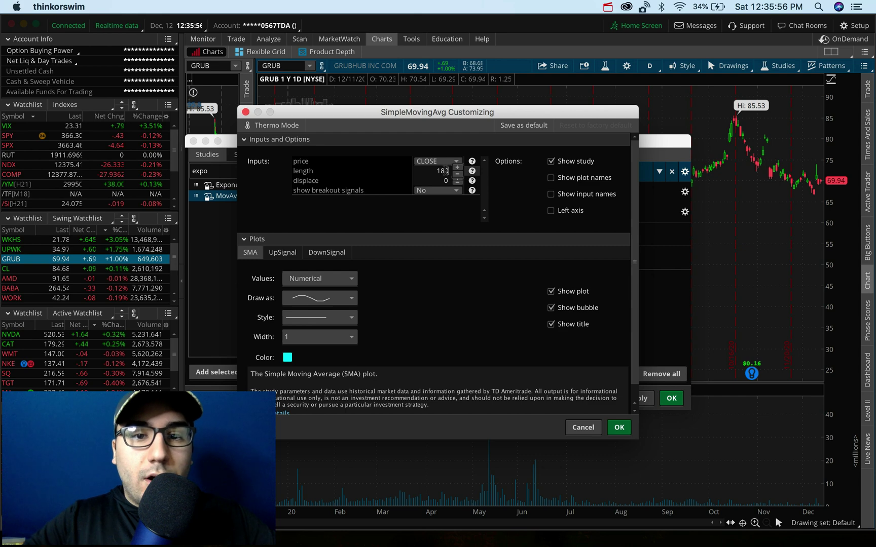
{"action": "left_click", "coordinate": [620, 427]}
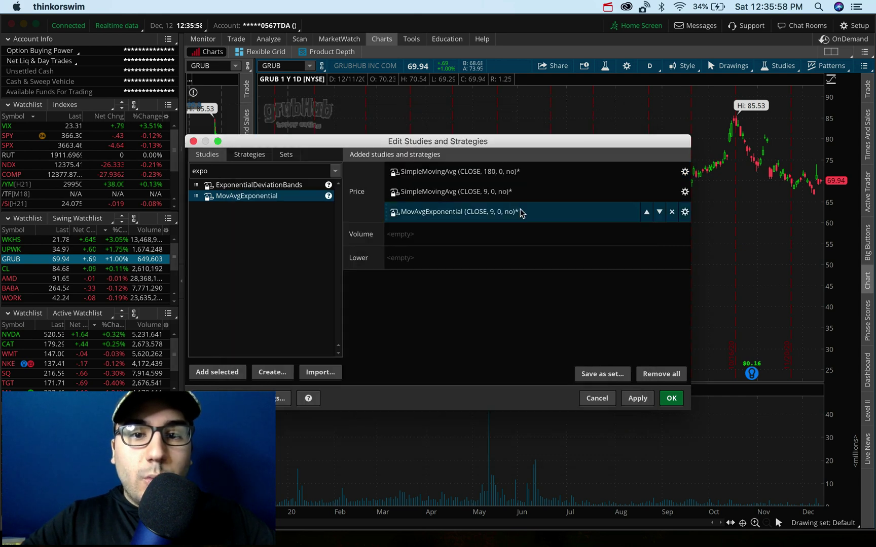
{"action": "double_click", "coordinate": [507, 191]}
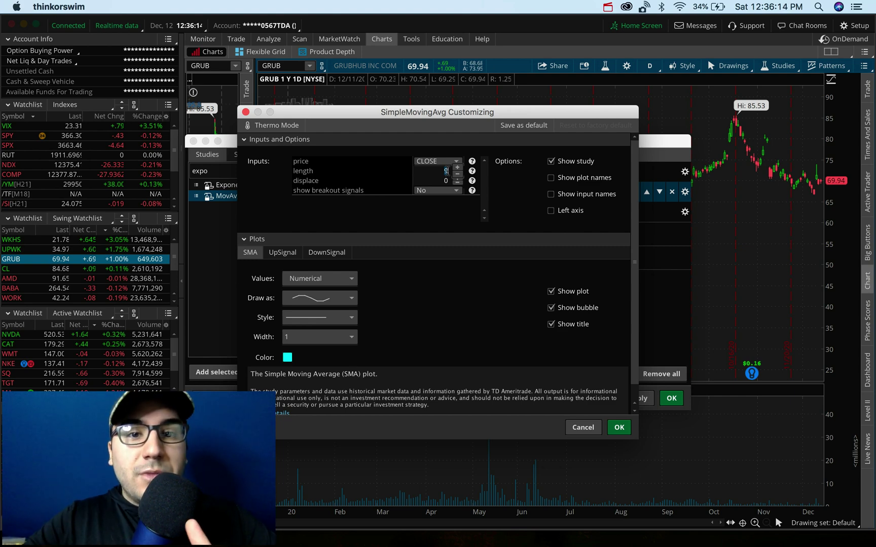
{"action": "key", "text": "Tab"}
{"action": "left_click", "coordinate": [620, 426]}
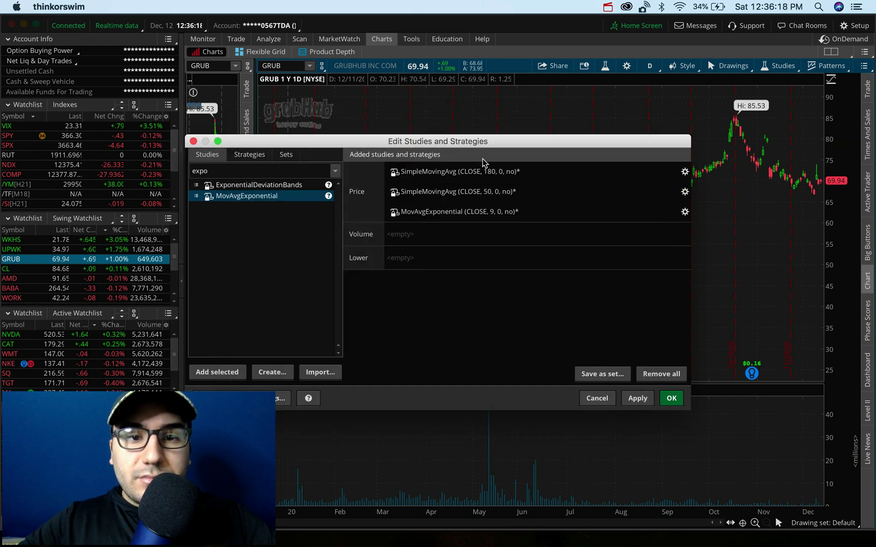
{"action": "double_click", "coordinate": [538, 212]}
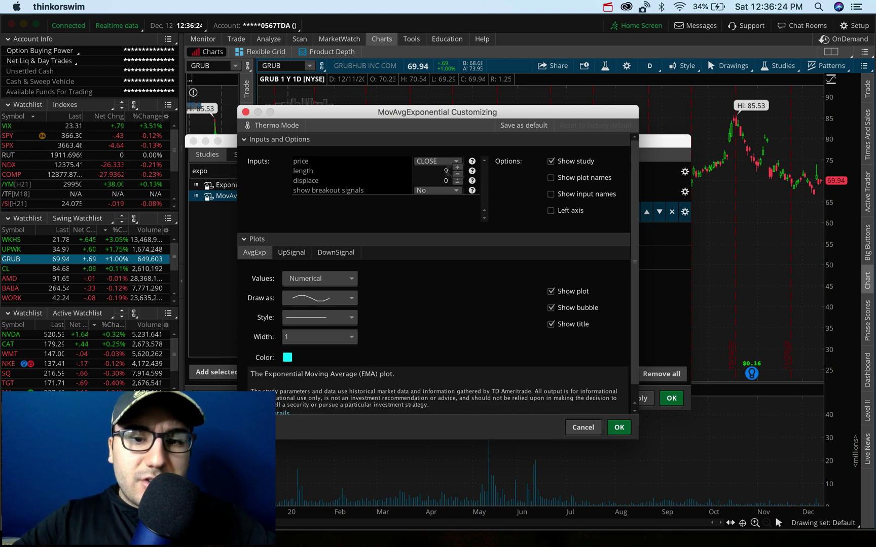
Keep the EMA at length 9, add MACD, and move it into the Volume section.
{"action": "left_click", "coordinate": [619, 427]}
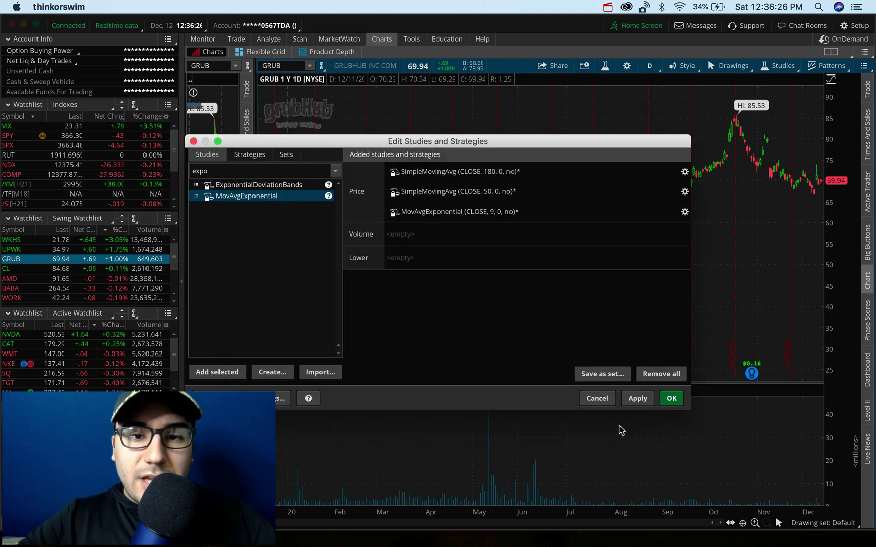
{"action": "mouse_move", "coordinate": [470, 200]}
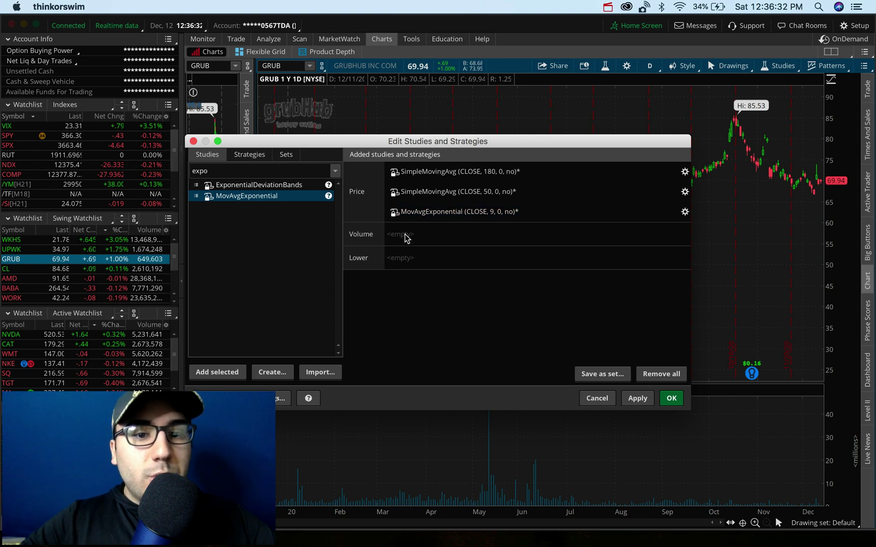
{"action": "double_click", "coordinate": [233, 172]}
{"action": "type", "text": "mac"}
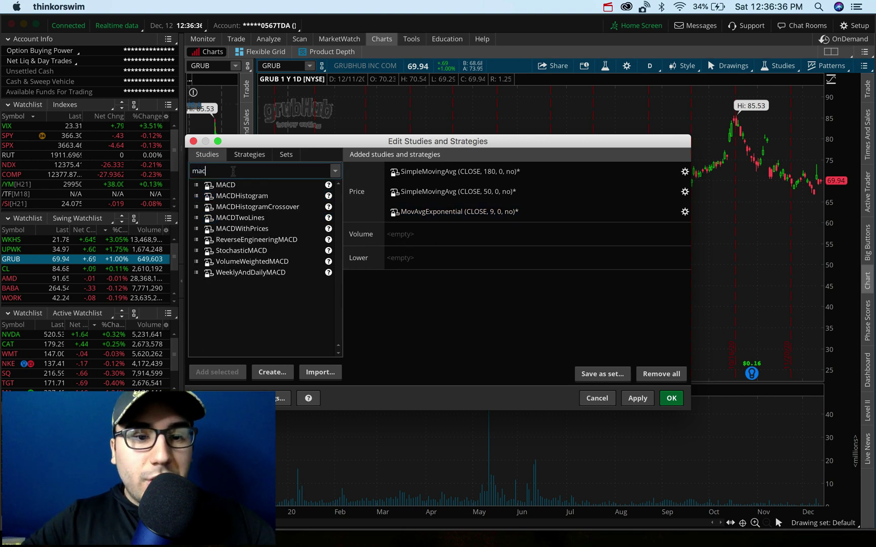
{"action": "double_click", "coordinate": [231, 185]}
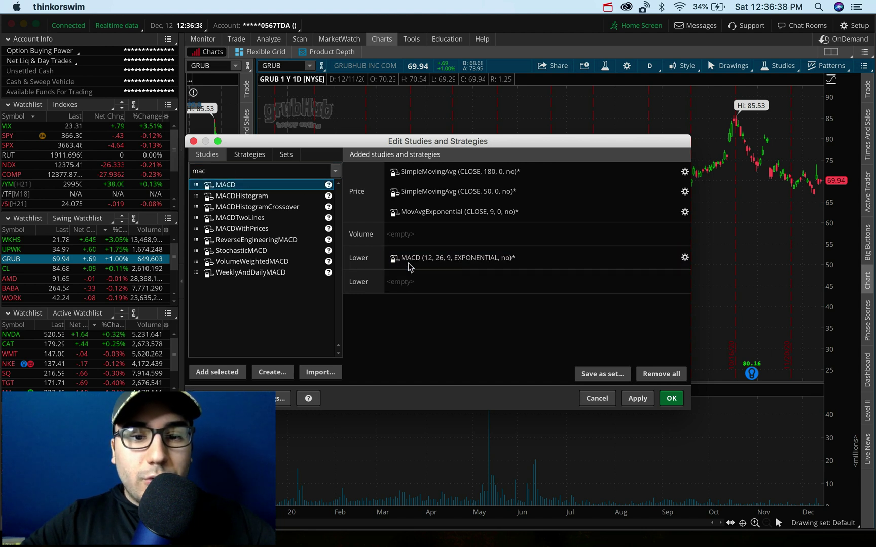
{"action": "left_click_drag", "start_coordinate": [411, 259], "coordinate": [418, 233]}
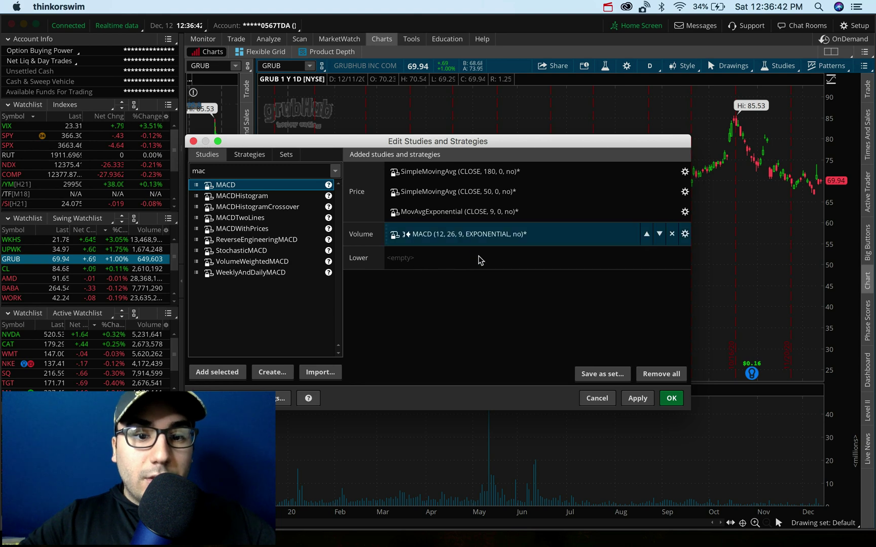
{"action": "left_click", "coordinate": [249, 172]}
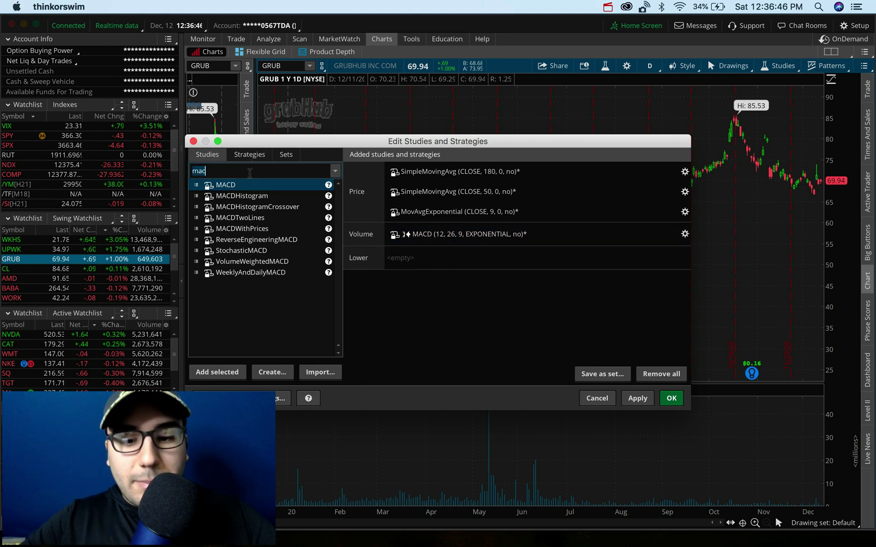
{"action": "type", "text": "rel"}
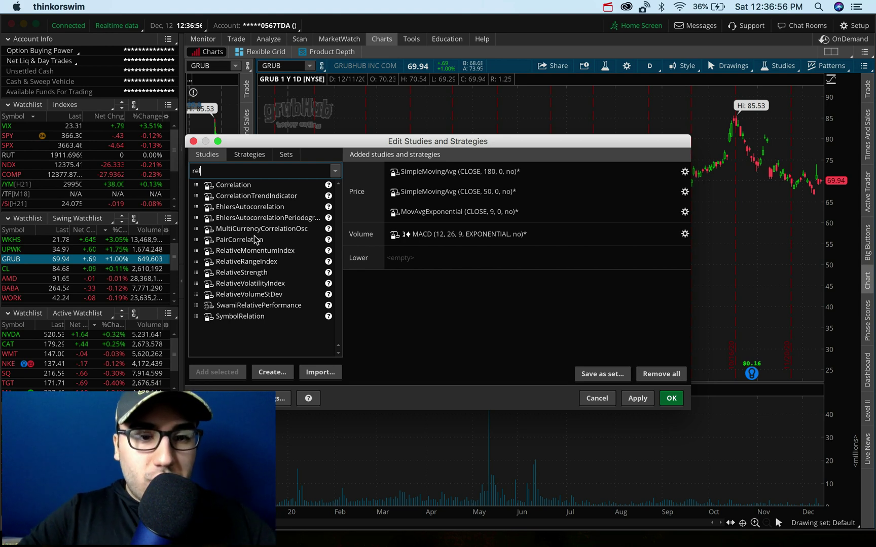
Add a RelativeStrength study and close its settings without changes.
{"action": "double_click", "coordinate": [245, 274]}
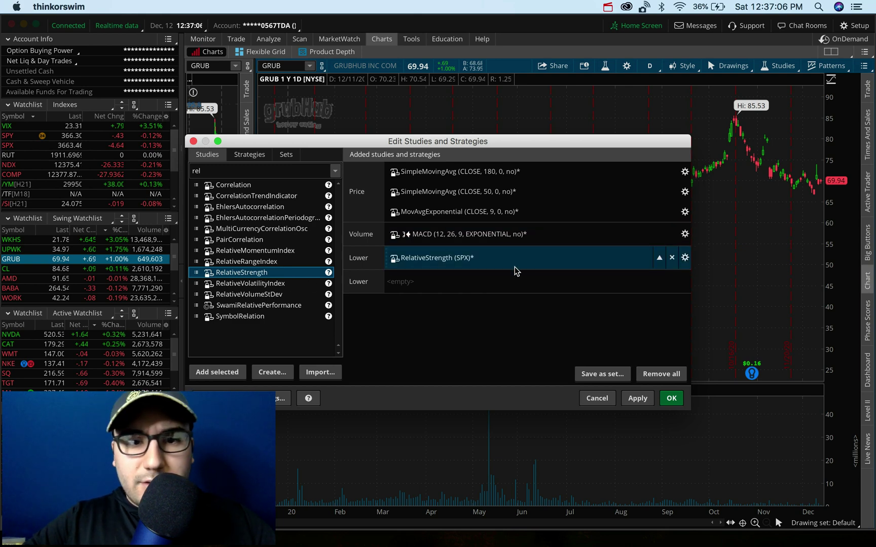
{"action": "left_click_drag", "start_coordinate": [501, 260], "coordinate": [500, 280]}
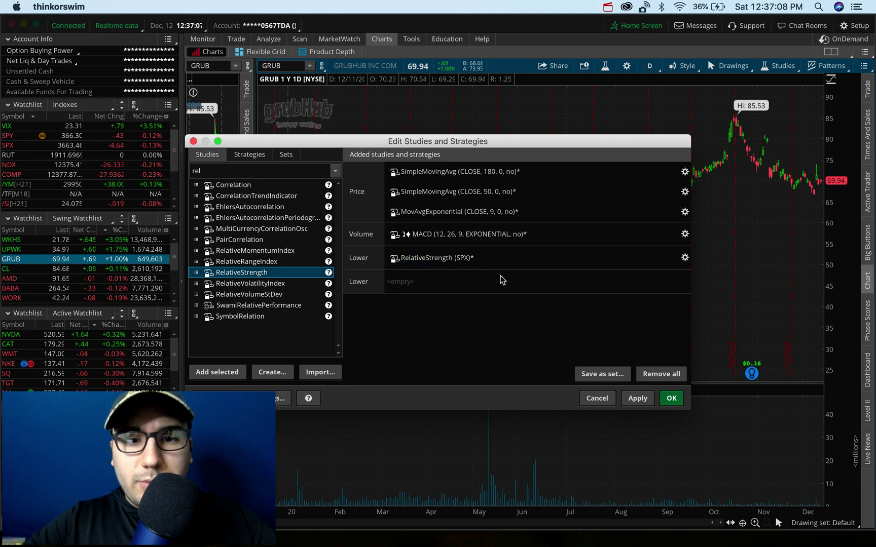
{"action": "double_click", "coordinate": [558, 259]}
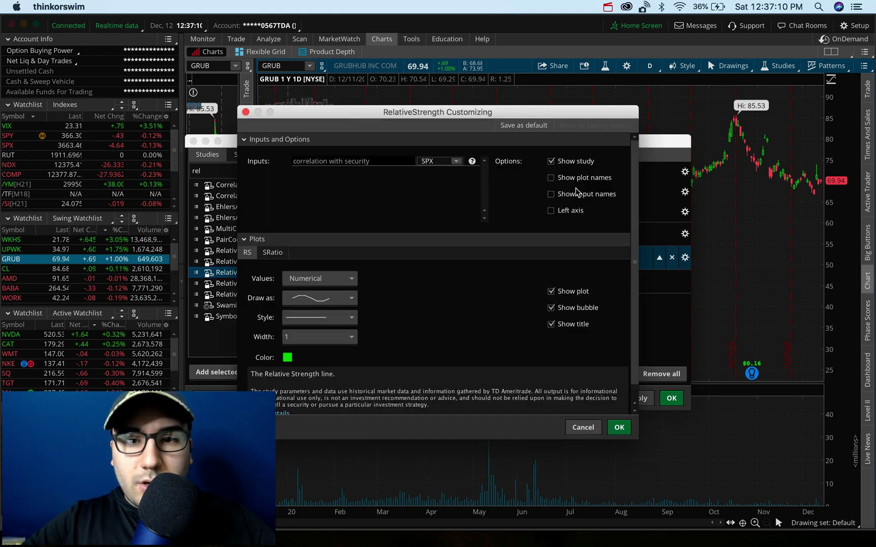
{"action": "left_click", "coordinate": [583, 428]}
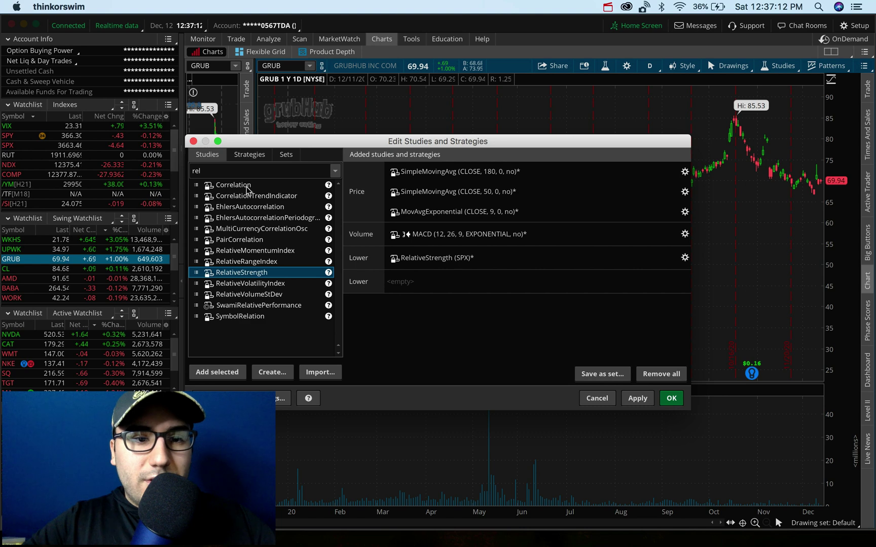
Add the RSI study to the Lower section and delete RelativeStrength.
{"action": "left_click", "coordinate": [231, 172]}
{"action": "type", "text": "rs"}
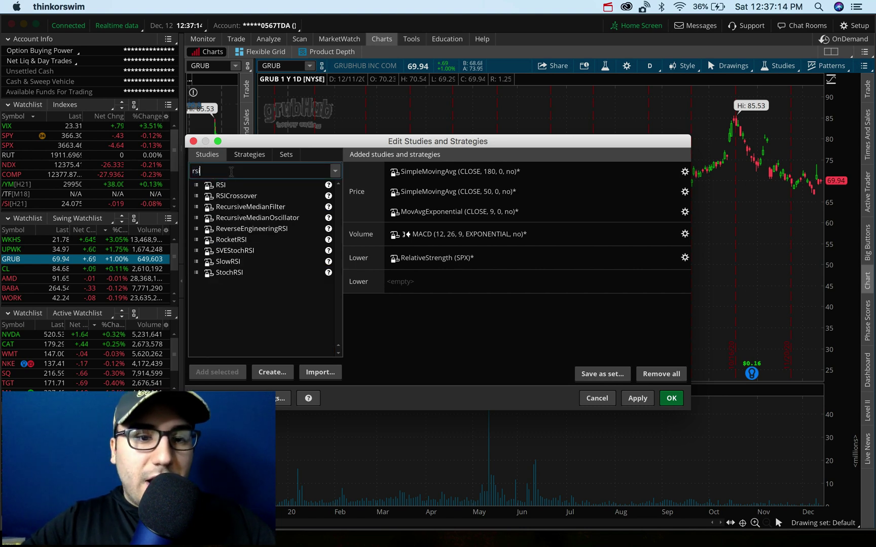
{"action": "type", "text": "i"}
{"action": "double_click", "coordinate": [223, 184]}
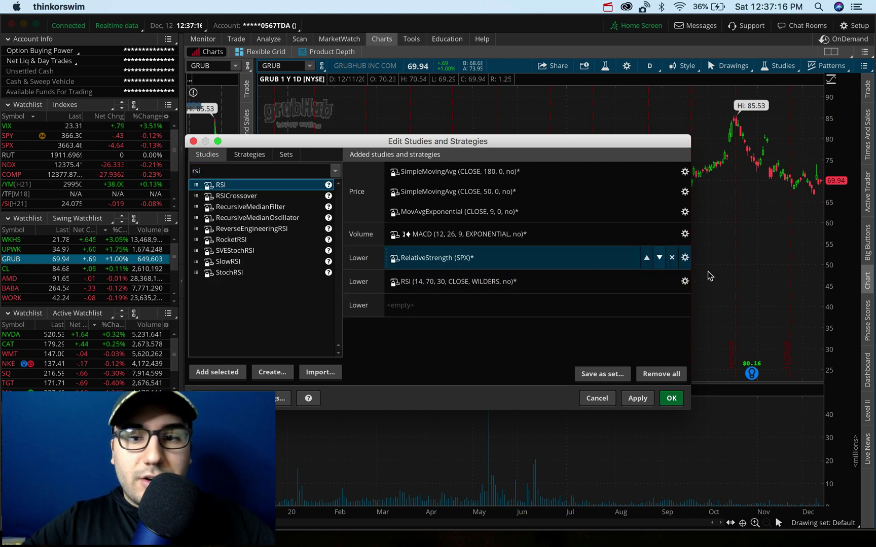
{"action": "left_click", "coordinate": [672, 258]}
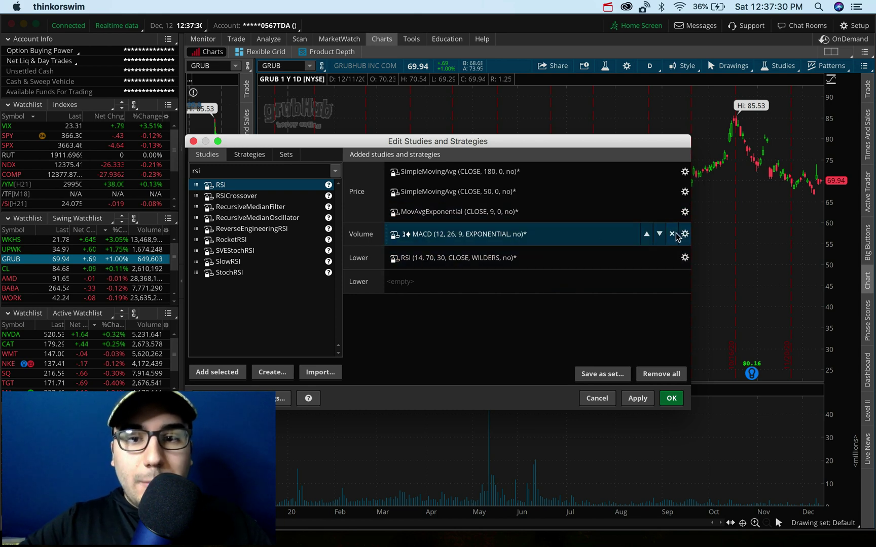
Delete the MACD study and keep RSI at 14, 70, 30, CLOSE, WILDERS.
{"action": "left_click", "coordinate": [673, 234]}
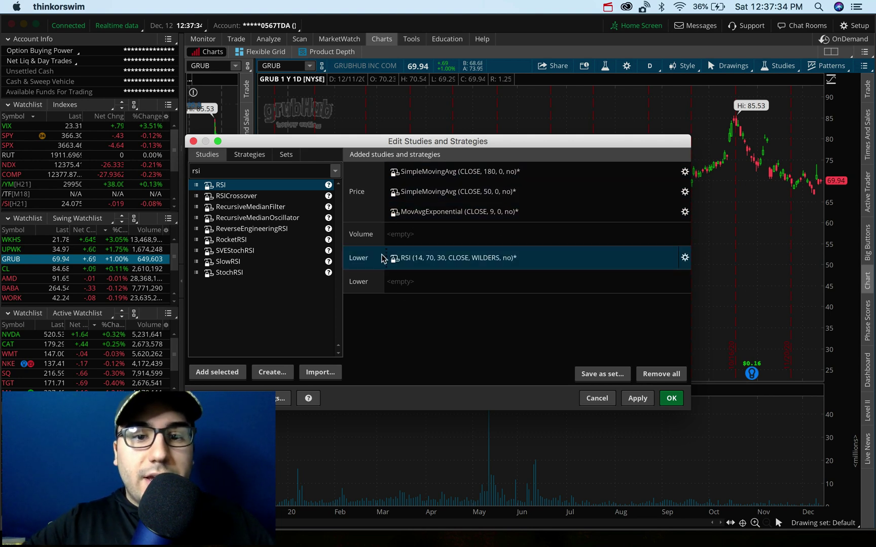
{"action": "left_click", "coordinate": [684, 258]}
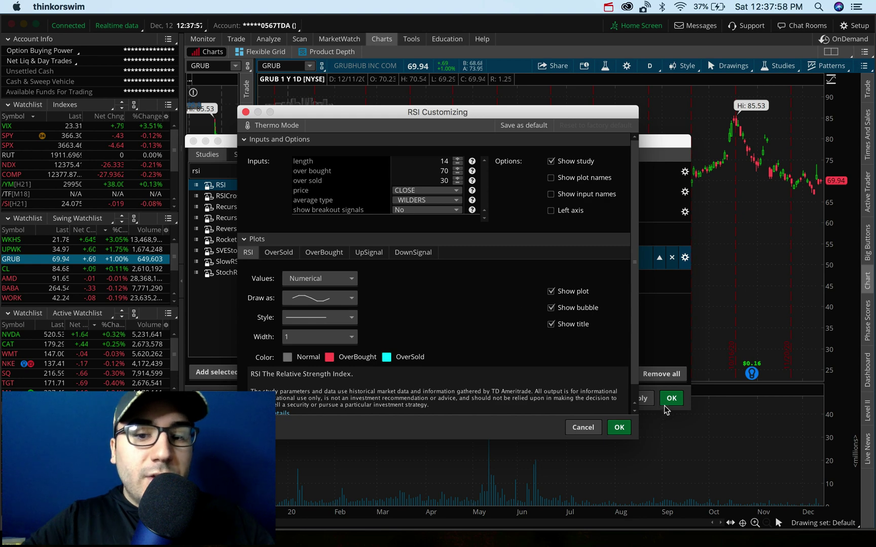
{"action": "left_click", "coordinate": [619, 428]}
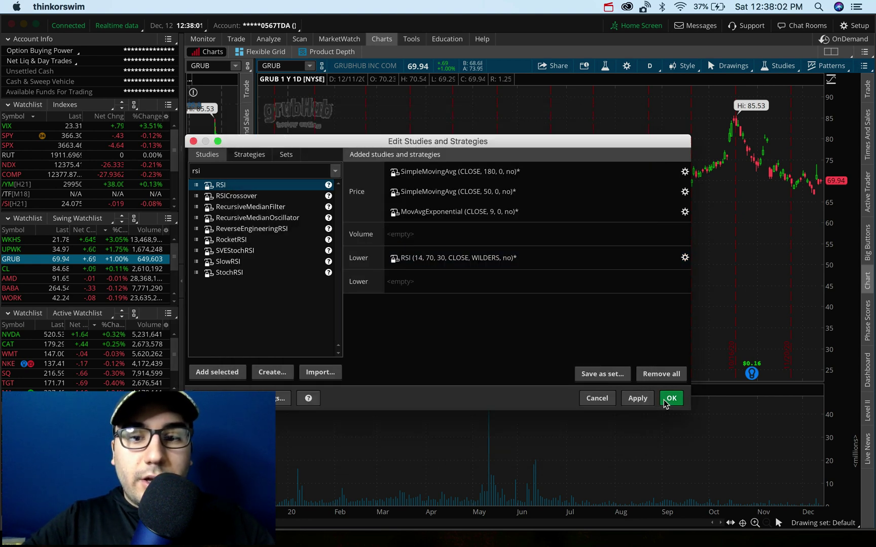
Apply the studies and switch the main GRUB chart to 180 D : 4h.
{"action": "left_click", "coordinate": [638, 399]}
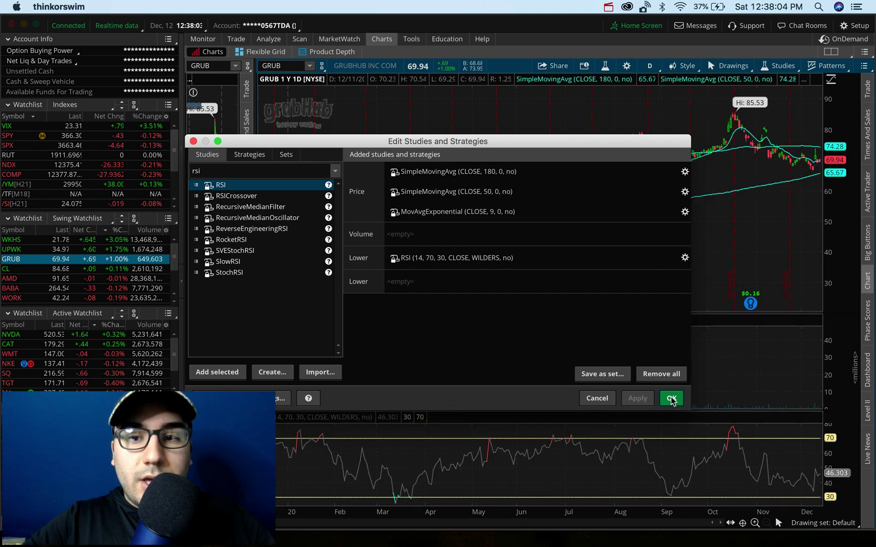
{"action": "left_click", "coordinate": [671, 400]}
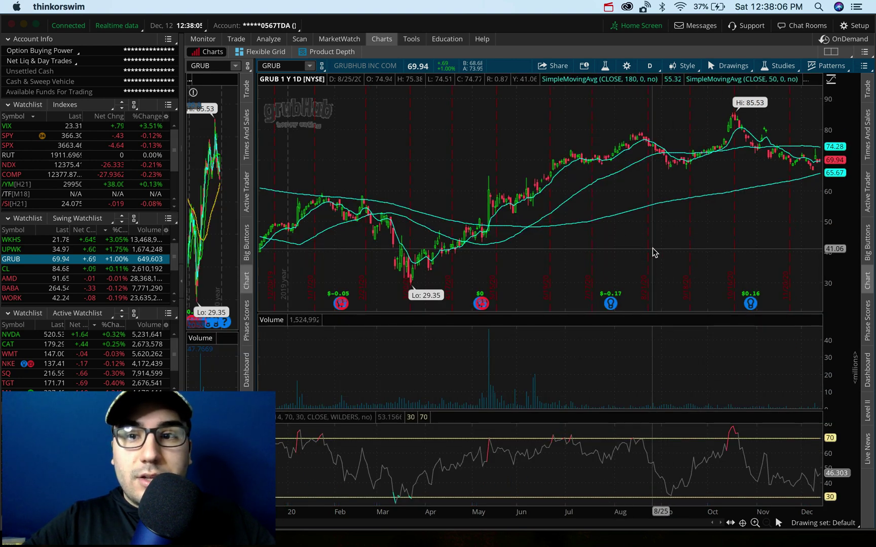
{"action": "left_click", "coordinate": [650, 66]}
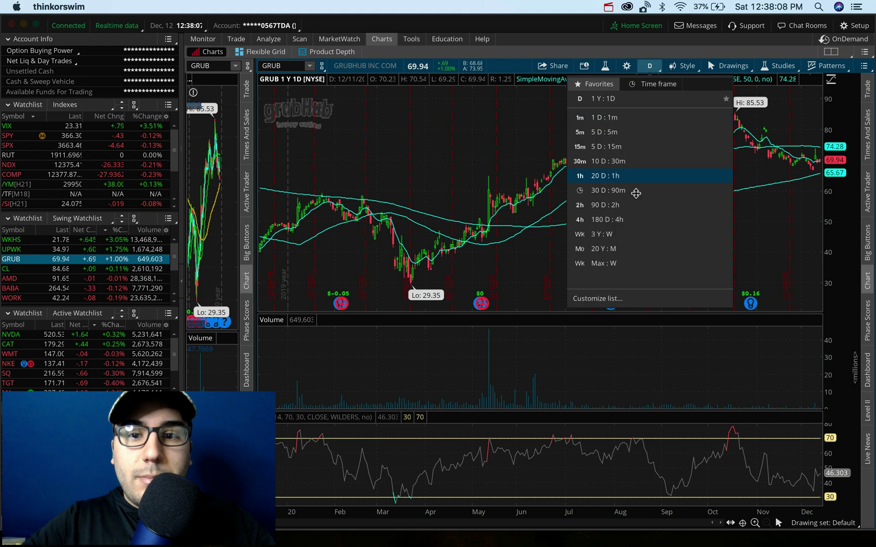
{"action": "left_click", "coordinate": [607, 219]}
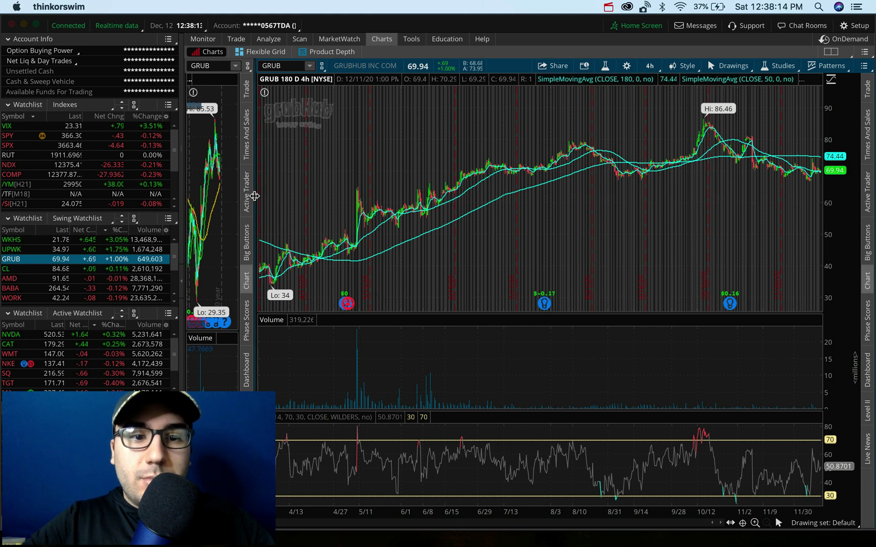
Set the side chart to 180 D : 4h and shrink it so the main chart dominates.
{"action": "left_click_drag", "start_coordinate": [254, 196], "coordinate": [541, 156]}
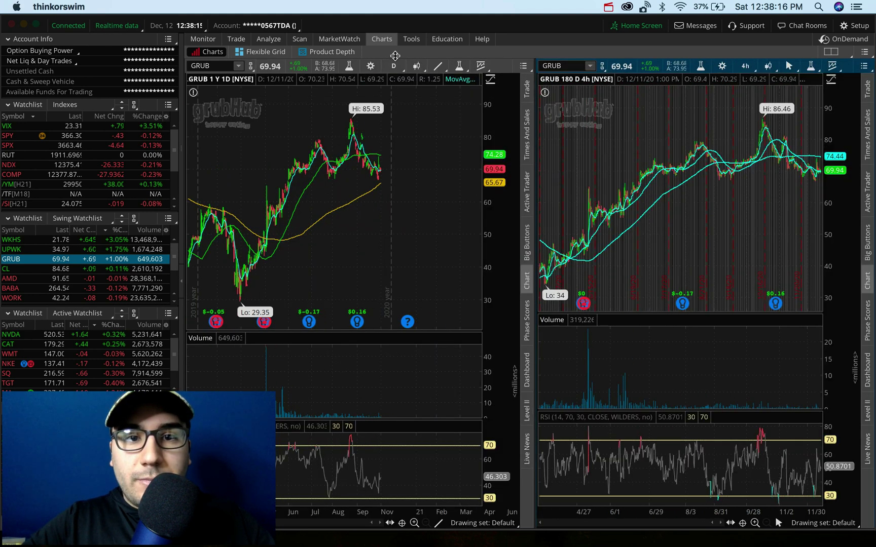
{"action": "left_click", "coordinate": [394, 66]}
{"action": "left_click", "coordinate": [373, 219]}
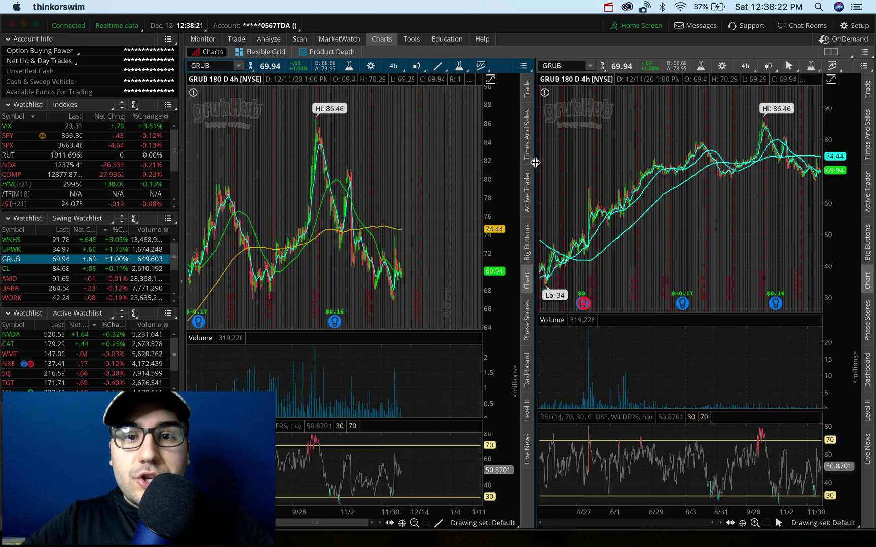
{"action": "left_click_drag", "start_coordinate": [535, 162], "coordinate": [245, 156]}
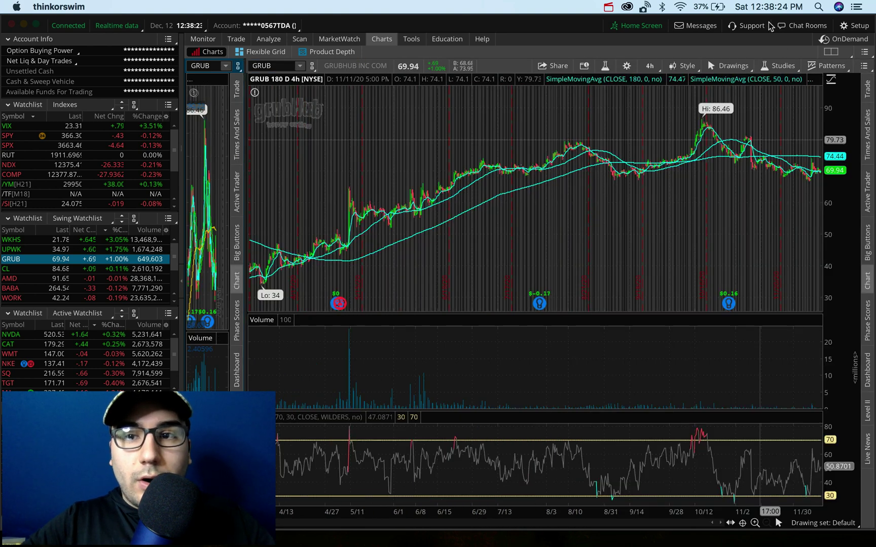
Change the 180-period SMA line colour to gold.
{"action": "left_click", "coordinate": [780, 65]}
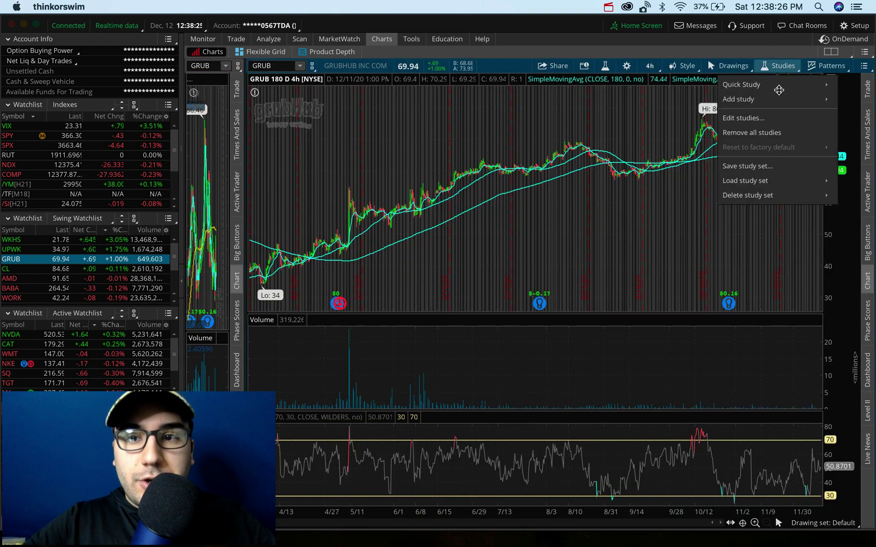
{"action": "left_click", "coordinate": [770, 117]}
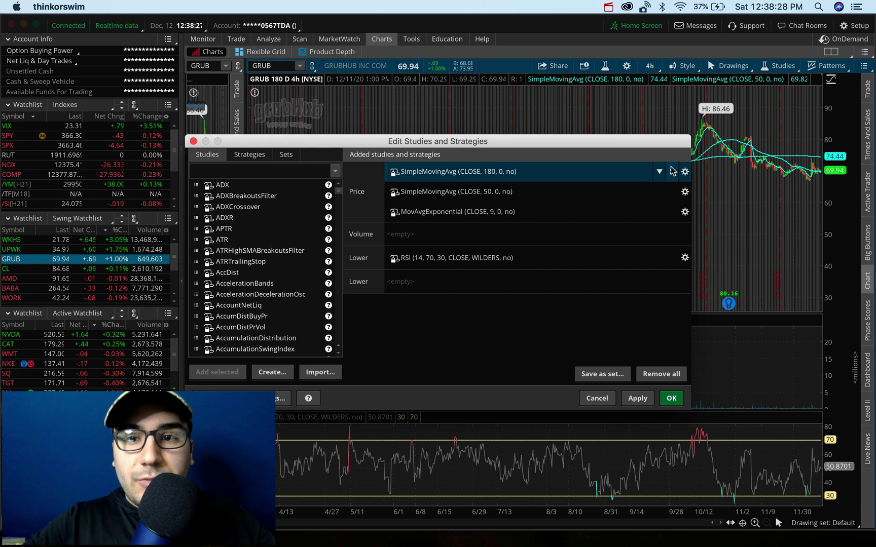
{"action": "left_click", "coordinate": [685, 171]}
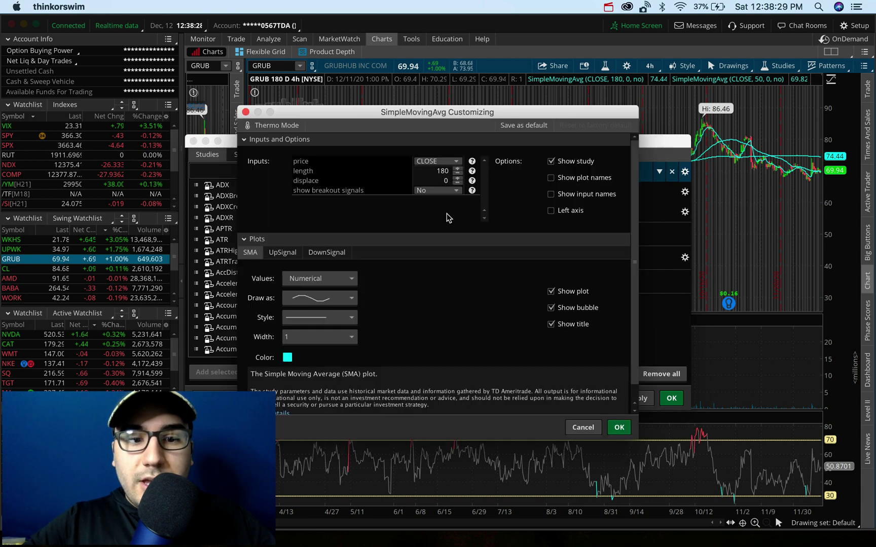
{"action": "left_click", "coordinate": [287, 358]}
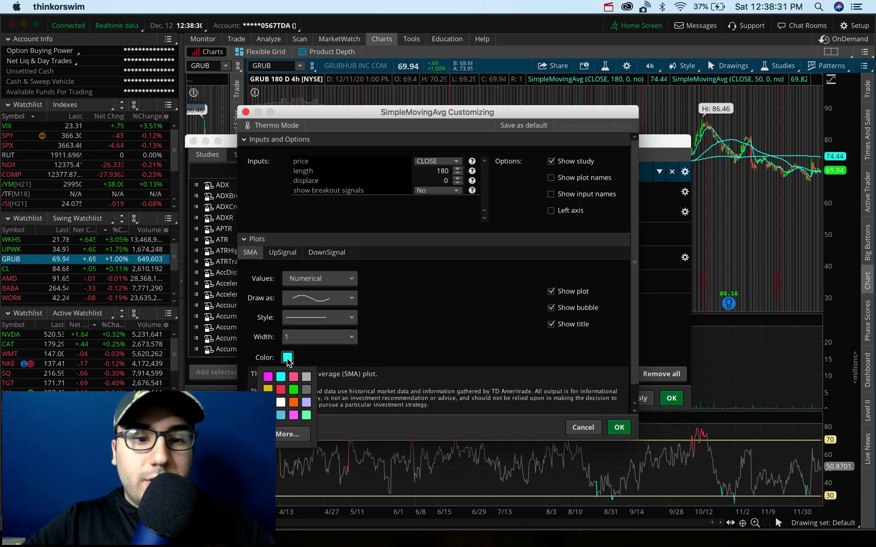
{"action": "left_click", "coordinate": [268, 389]}
{"action": "left_click", "coordinate": [619, 427]}
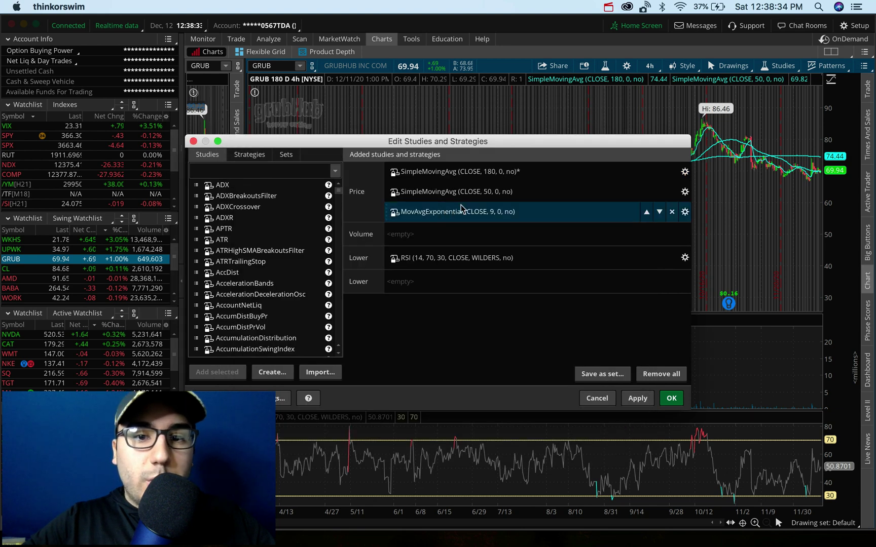
Change the 50-period SMA line to green, leave the 9 EMA unchanged, and apply.
{"action": "left_click", "coordinate": [684, 192]}
{"action": "left_click", "coordinate": [288, 357]}
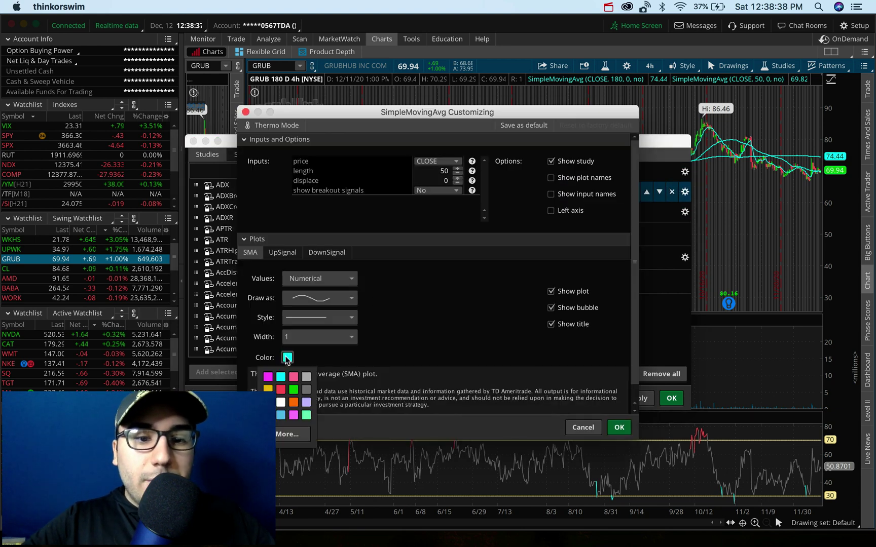
{"action": "left_click", "coordinate": [294, 390]}
{"action": "left_click", "coordinate": [620, 427]}
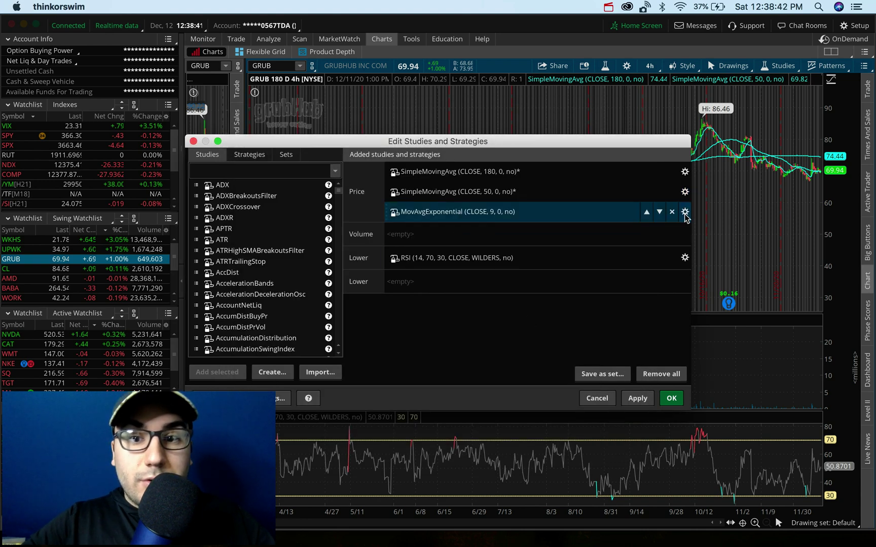
{"action": "left_click", "coordinate": [684, 212]}
{"action": "left_click", "coordinate": [619, 427]}
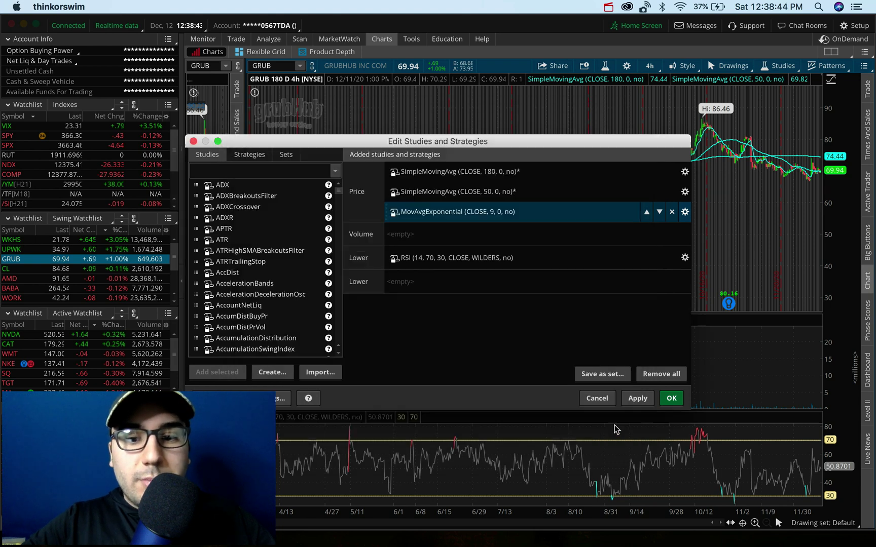
{"action": "left_click", "coordinate": [672, 398]}
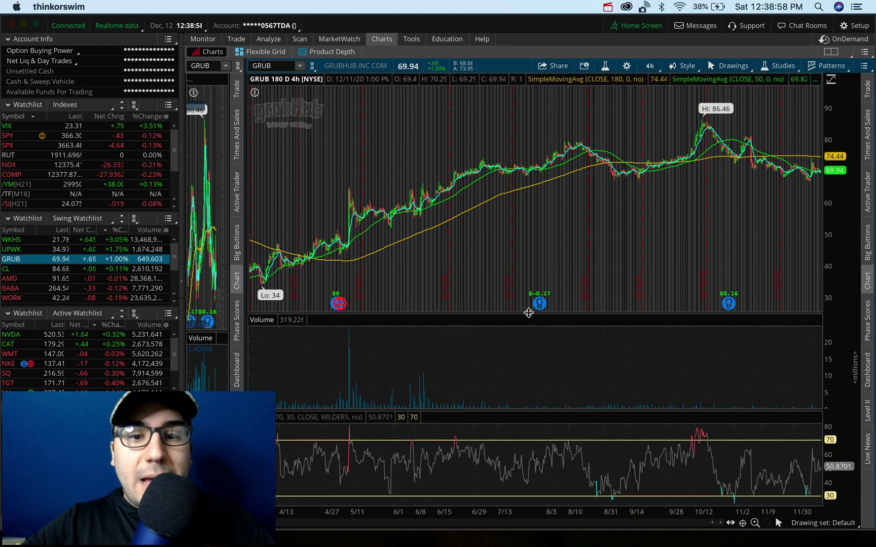
Enlarge the price pane, sketch a red projection arrow, and collapse the side chart.
{"action": "left_click_drag", "start_coordinate": [527, 313], "coordinate": [525, 331]}
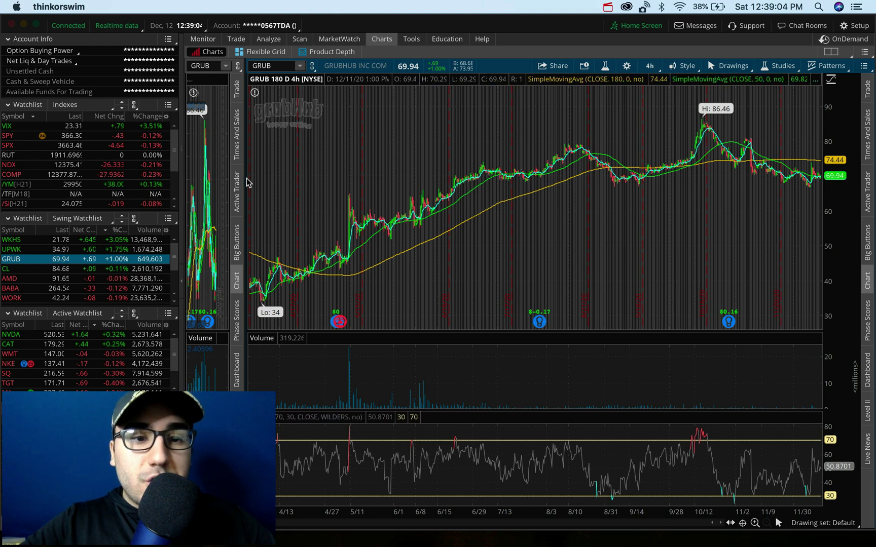
{"action": "left_click_drag", "start_coordinate": [245, 182], "coordinate": [693, 182]}
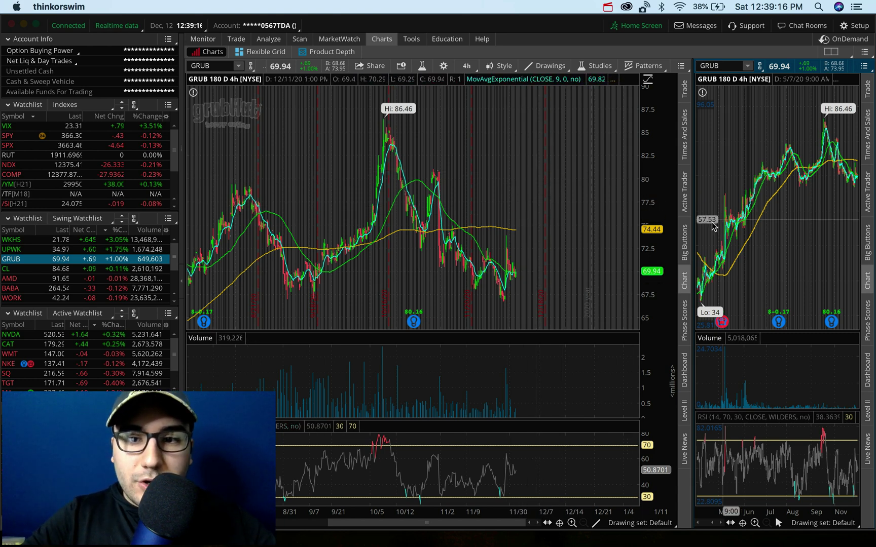
{"action": "left_click_drag", "start_coordinate": [692, 221], "coordinate": [405, 221]}
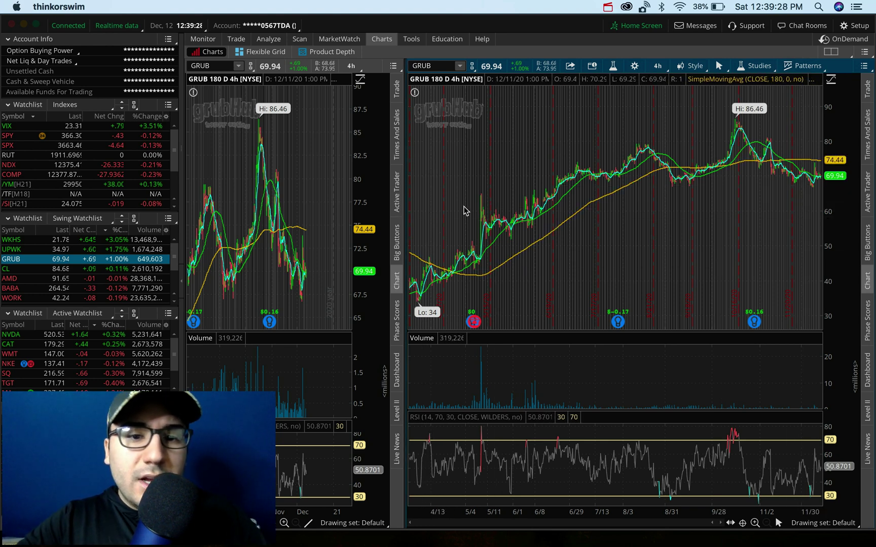
{"action": "left_click_drag", "start_coordinate": [406, 219], "coordinate": [657, 219]}
{"action": "left_click_drag", "start_coordinate": [493, 255], "coordinate": [546, 186]}
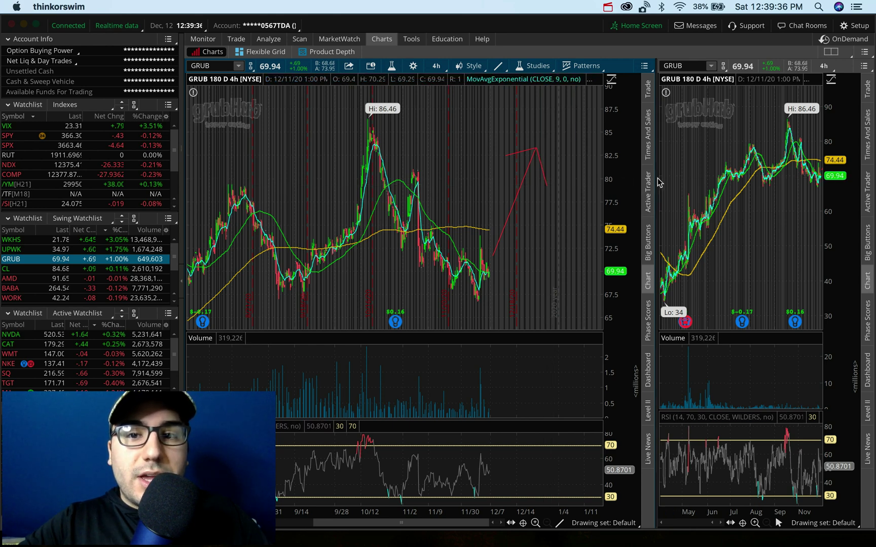
{"action": "left_click_drag", "start_coordinate": [656, 179], "coordinate": [211, 169]}
Set the chart's time-axis expansion area to 130 bars in Style settings.
{"action": "right_click", "coordinate": [617, 232]}
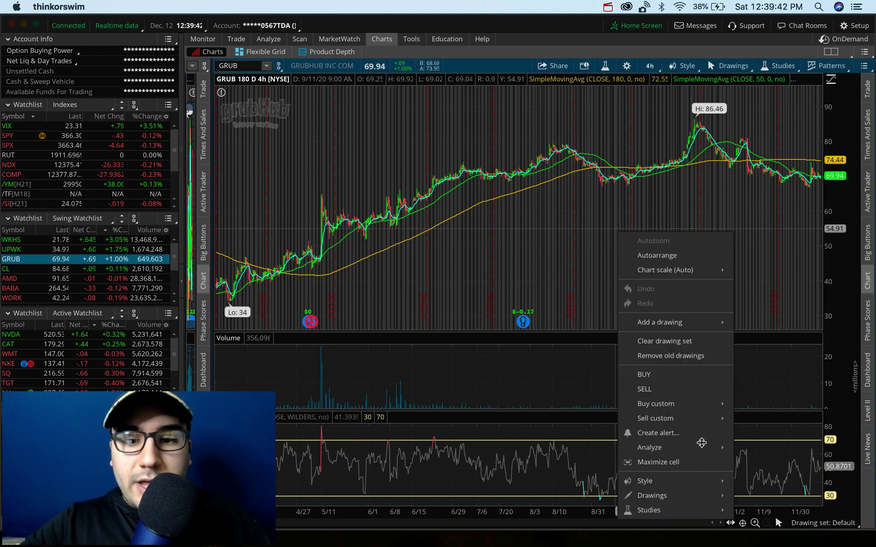
{"action": "mouse_move", "coordinate": [702, 496]}
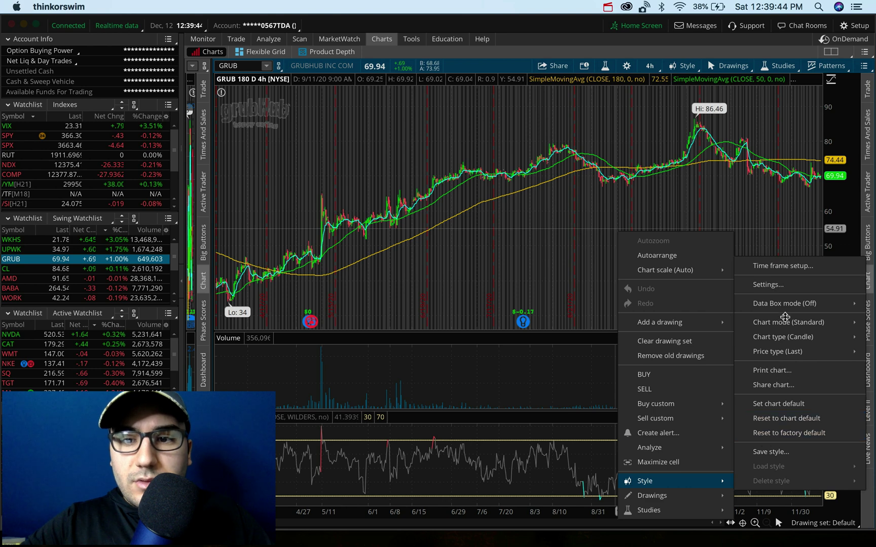
{"action": "left_click", "coordinate": [768, 285]}
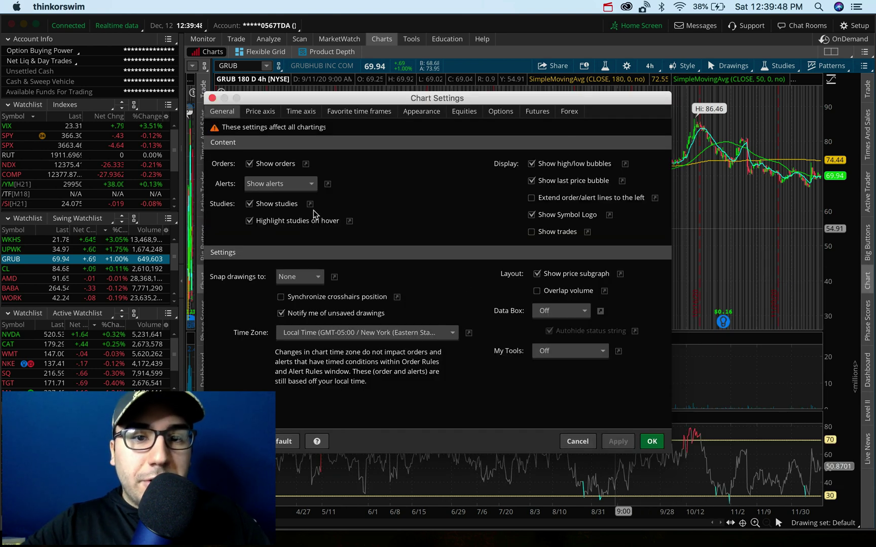
{"action": "left_click", "coordinate": [306, 111]}
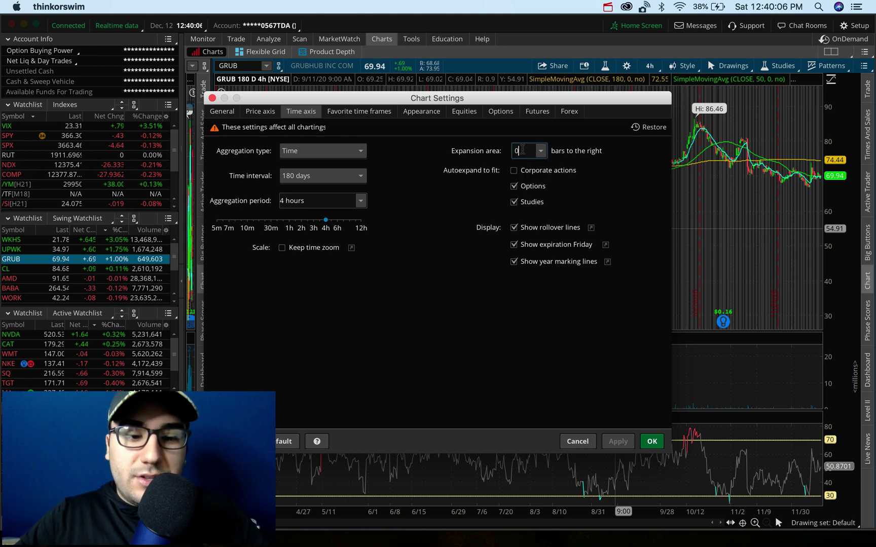
{"action": "key", "text": "BackSpace"}
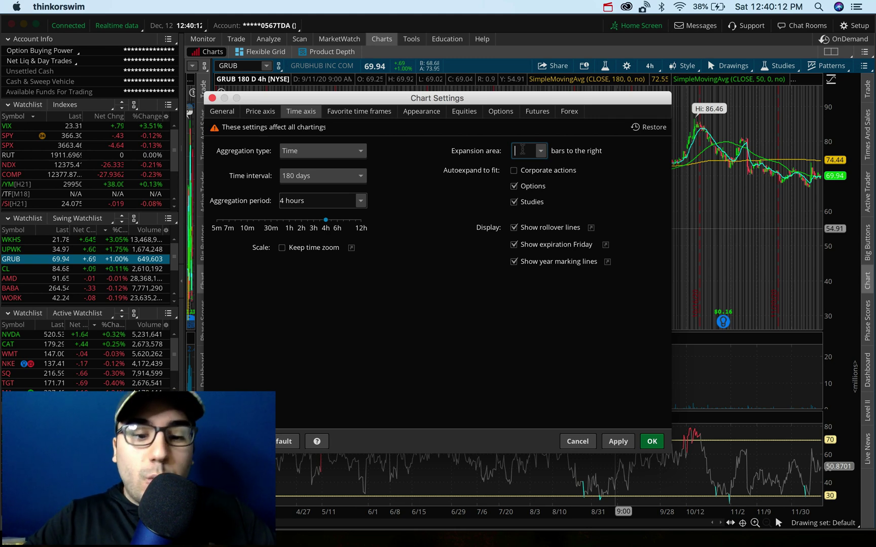
{"action": "type", "text": "130"}
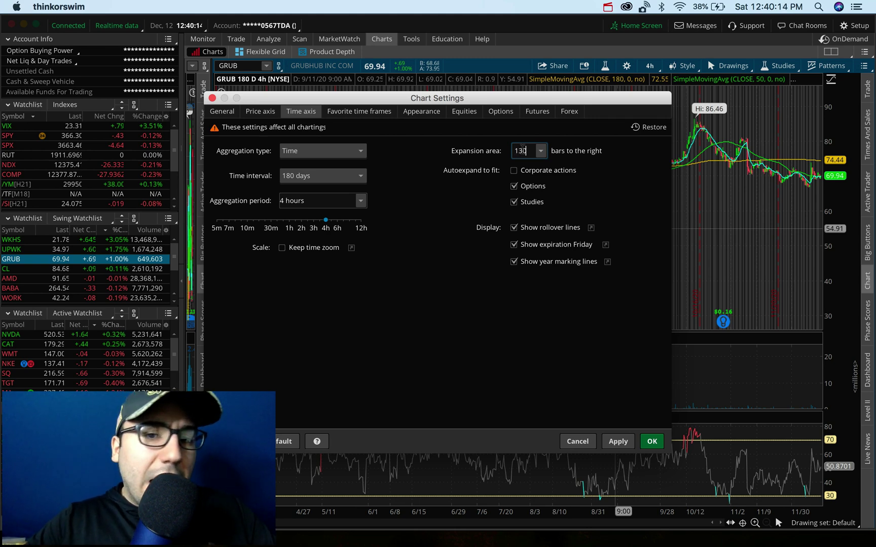
{"action": "left_click", "coordinate": [661, 444]}
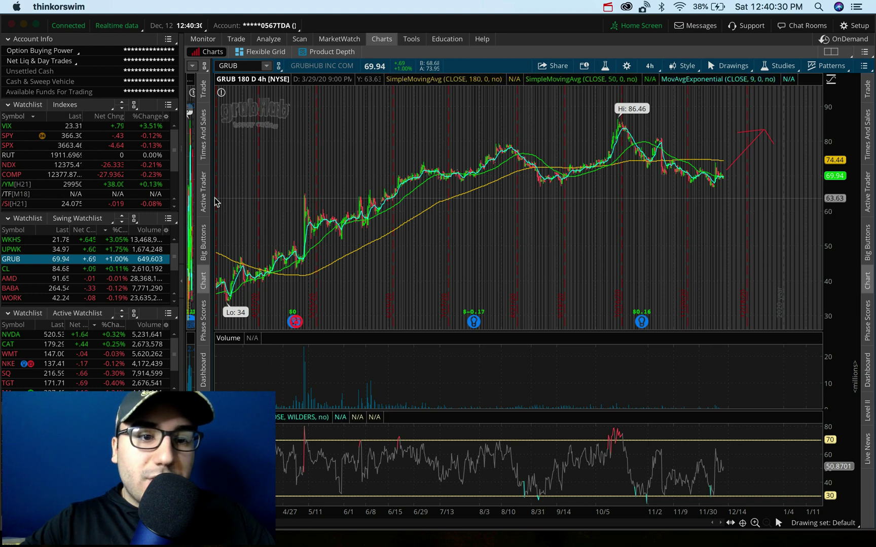
Drag the splitter right to widen the second GRUB chart beside the main one.
{"action": "left_click_drag", "start_coordinate": [211, 197], "coordinate": [526, 169]}
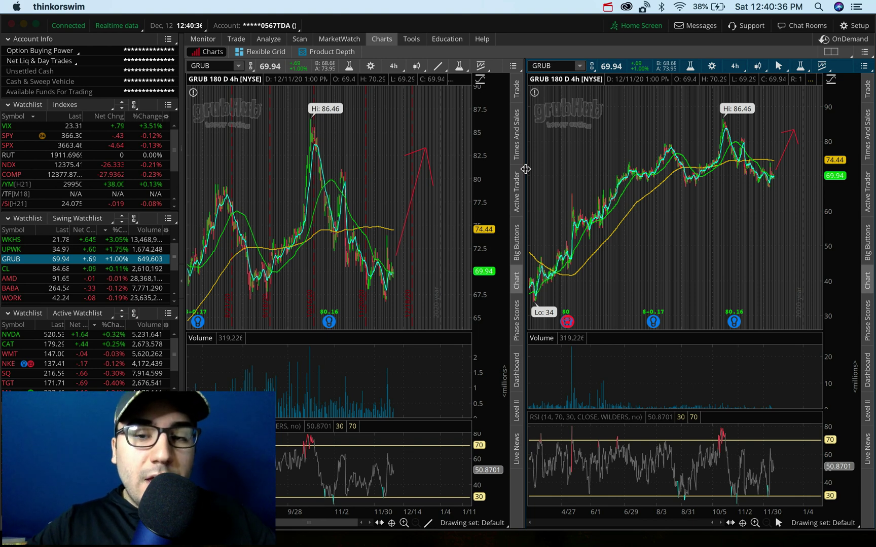